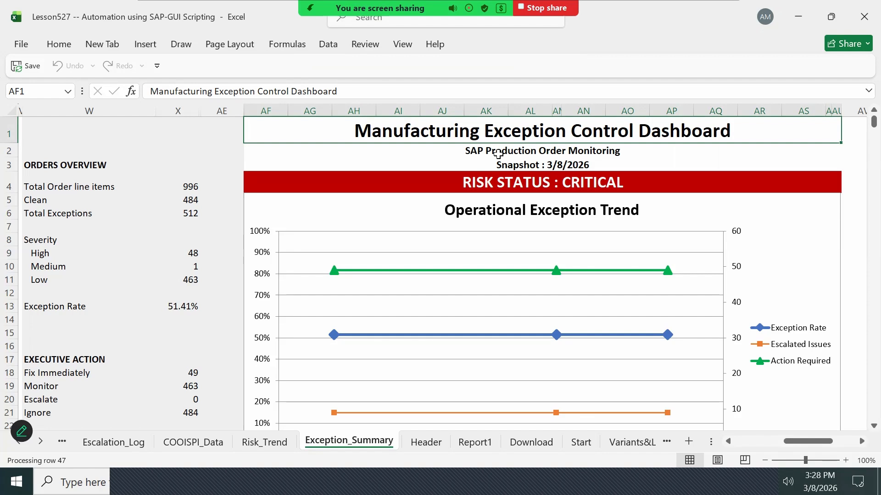
- Review the dashboard's title, the SAP Production Order Monitoring subtitle and the snapshot date on the Exception_Summary sheet
key("Down")
key("Up")
left_click(487, 148)
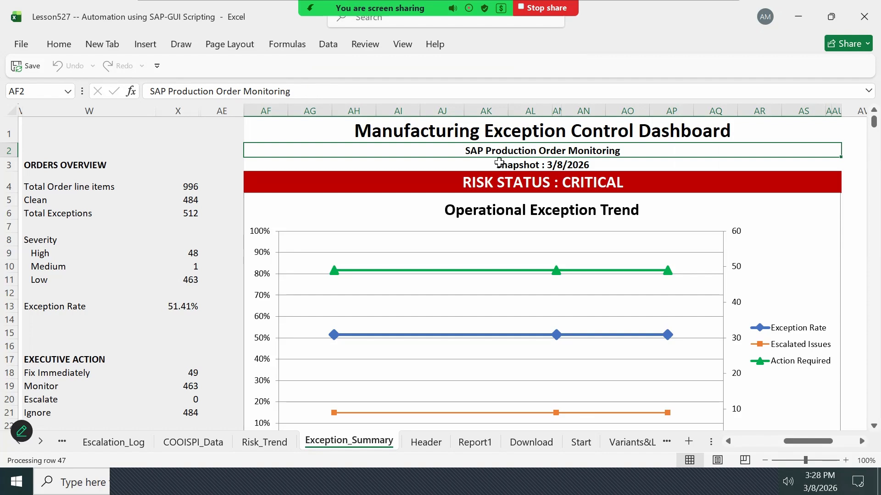
left_click(499, 163)
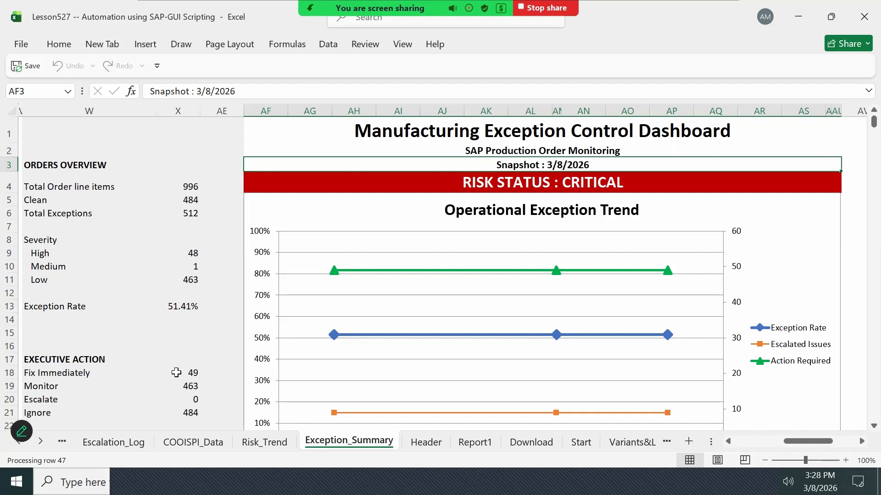
- Examine the summary figures in column X from Fix Immediately down through the risk scores, escalations and Top Exception Work Centers
left_click(176, 372)
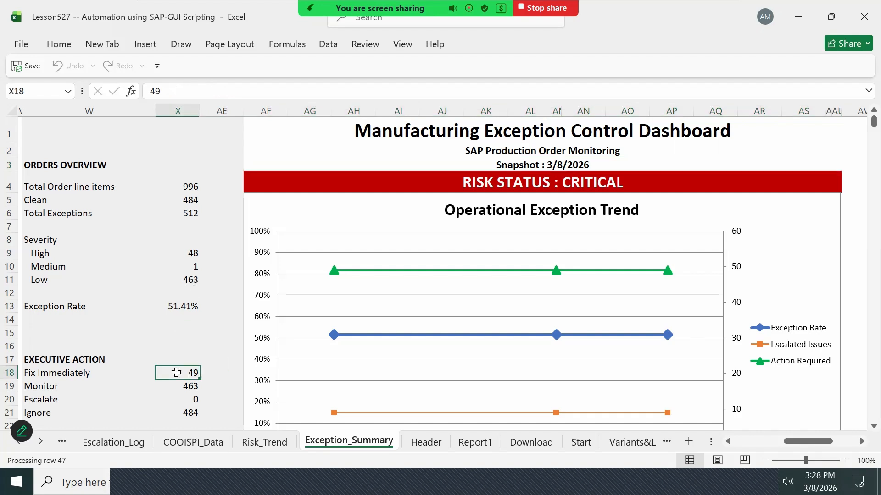
key("shift+Down")
key("shift+Down")
key("shift+Down")
key("shift+Down")
key("shift+Down")
key("shift+Down")
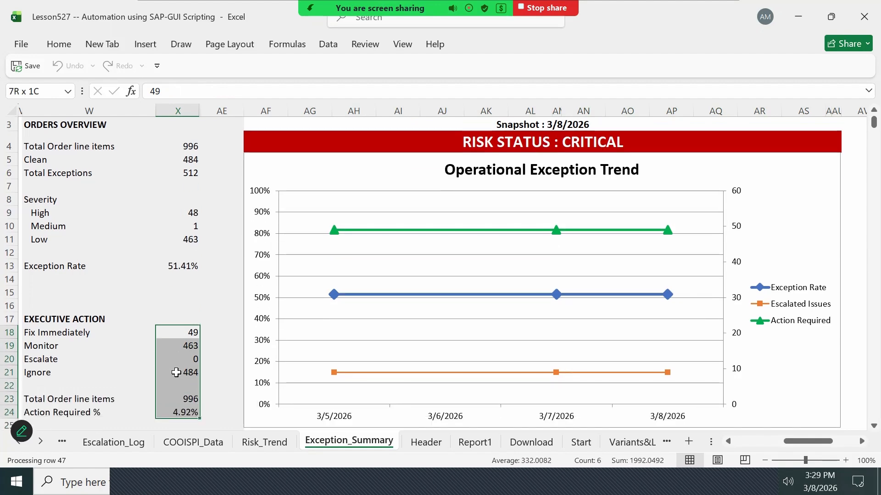
key("shift+Down")
key("shift+Down")
key("shift+Down")
key("shift+Down")
key("shift+Down")
key("shift+Down")
key("shift+Down")
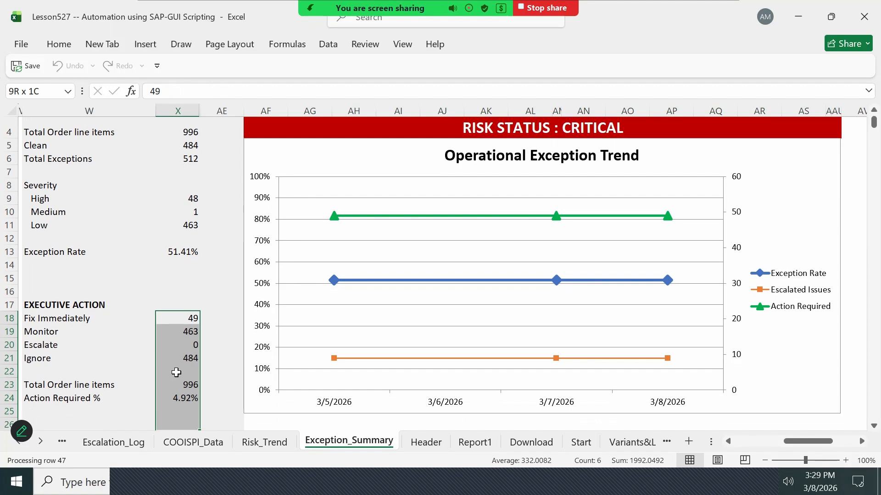
key("shift+Down")
key("shift+Down")
key("shift+Down")
key("shift+Down")
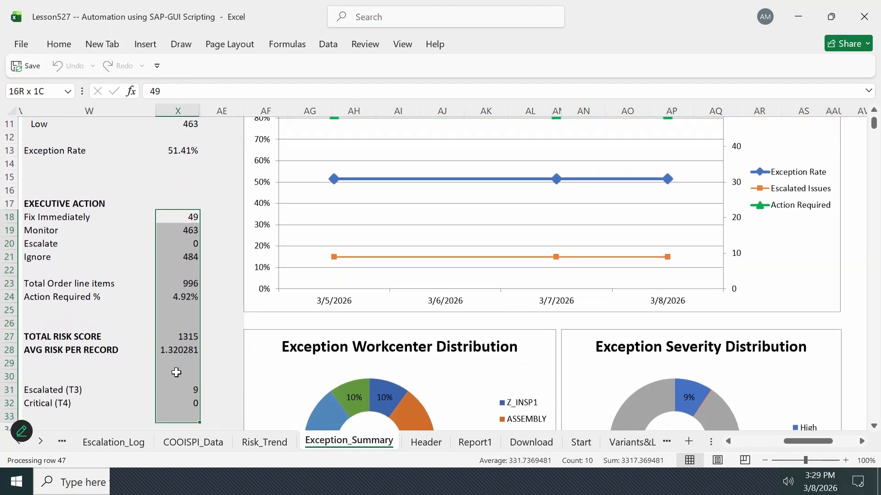
key("shift+Down")
key("shift+Down")
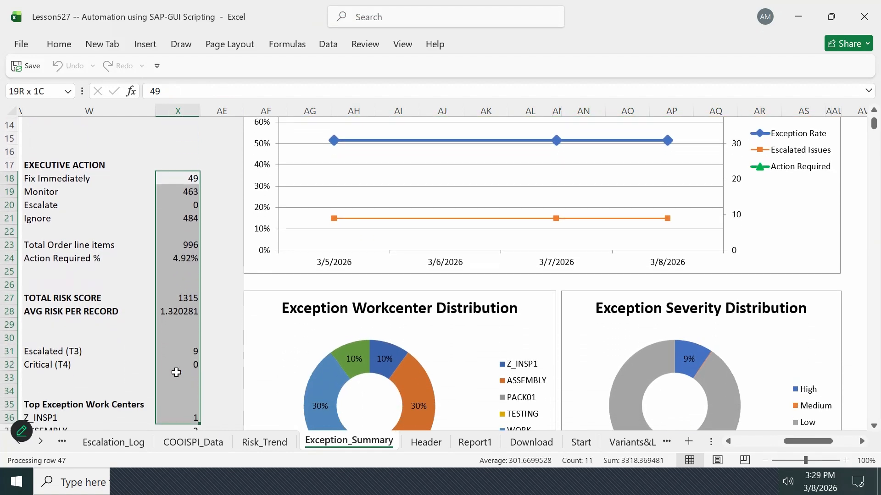
key("shift+Down")
key("shift+Down")
key("shift+Down")
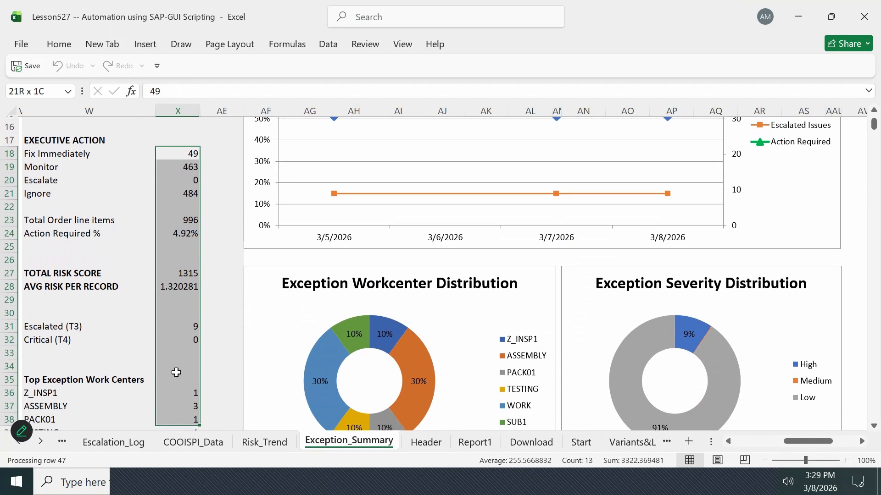
key("shift+Down")
key("shift+Down")
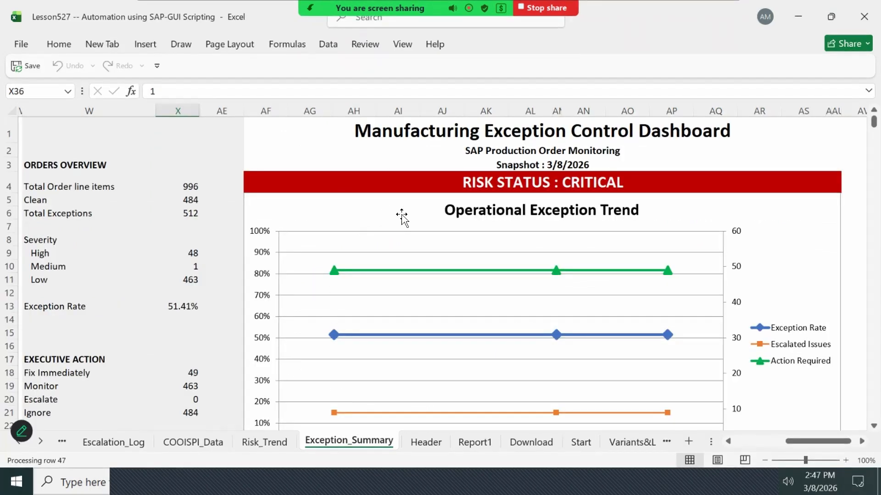
- Examine the order rows on the COOISPI_Data sheet, reading the Issue Category and Owner columns down past row 600
left_click(192, 442)
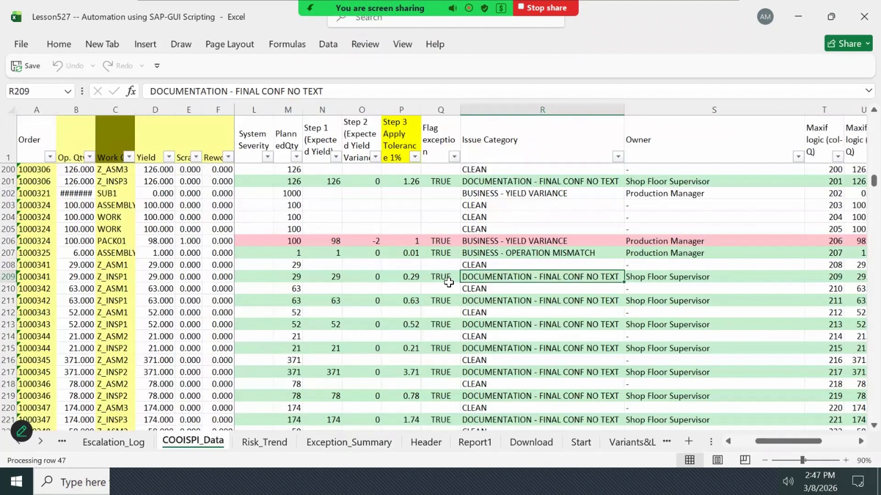
left_click(512, 316)
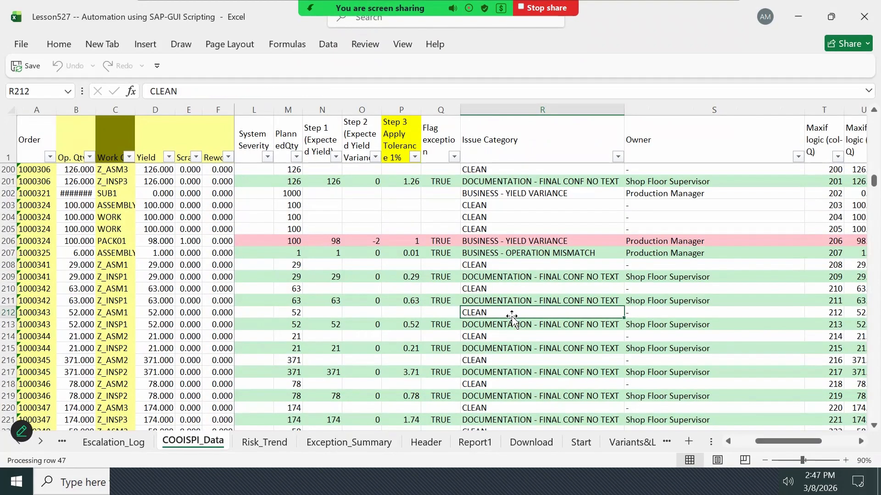
key("Page_Down")
key("Page_Down")
key("Page_Down")
key("Page_Down")
key("Page_Down")
key("Page_Down")
key("Page_Down")
key("Page_Down")
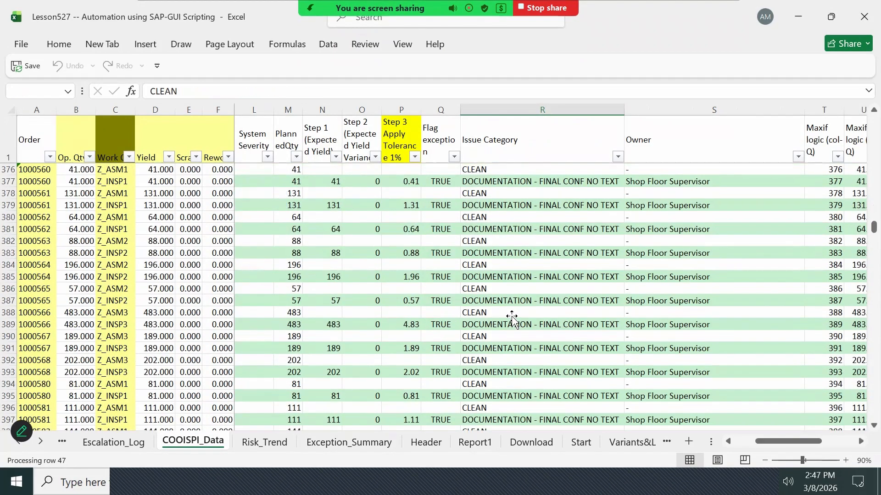
key("Page_Down")
key("Page_Down")
key("Page_Down")
key("Page_Down")
key("Page_Down")
key("Page_Down")
key("Page_Down")
key("Page_Down")
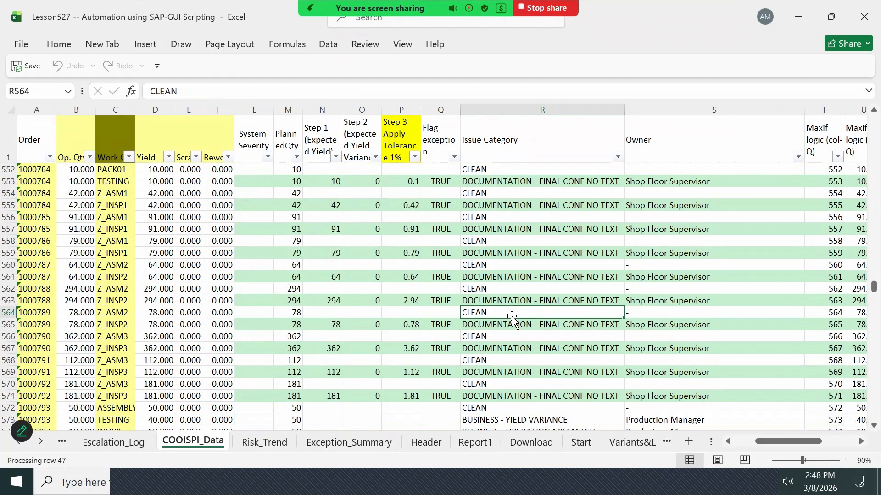
key("Page_Down")
key("Page_Down")
key("Page_Down")
key("Page_Up")
key("Page_Up")
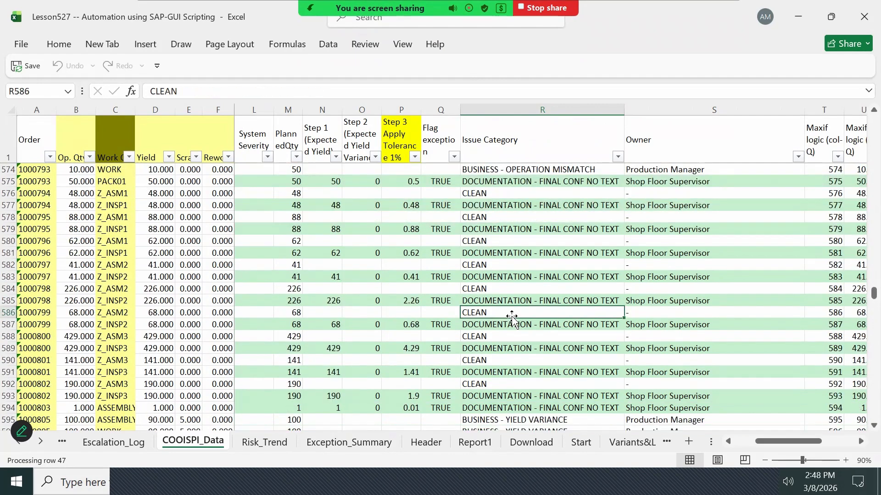
key("Page_Down")
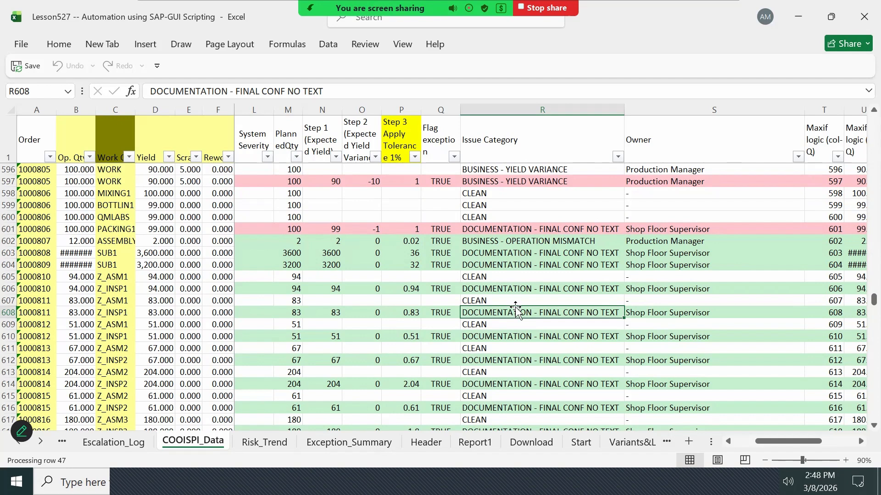
- Return to the Exception_Summary sheet and review the dashboard's heading lines and risk status banner
left_click(336, 444)
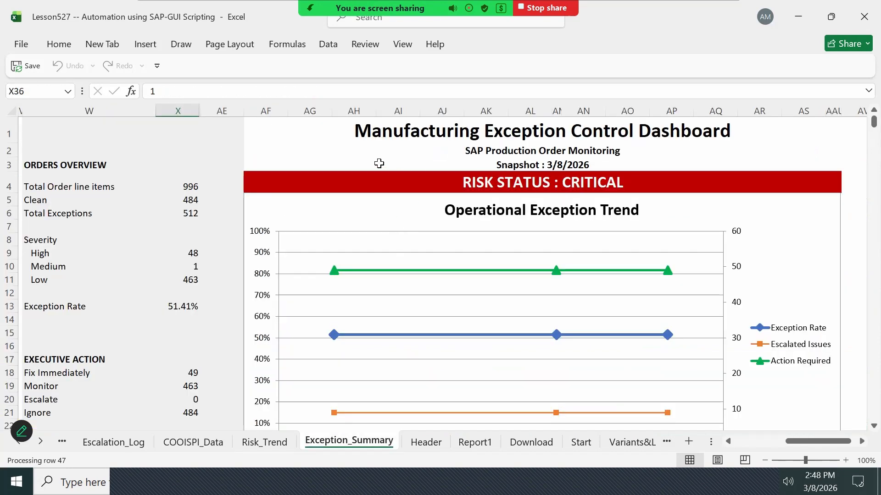
left_click(261, 188)
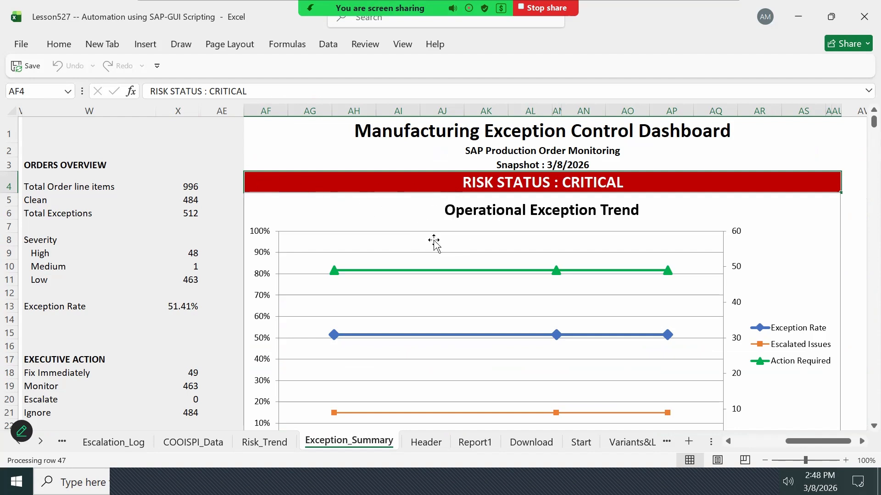
left_click(504, 133)
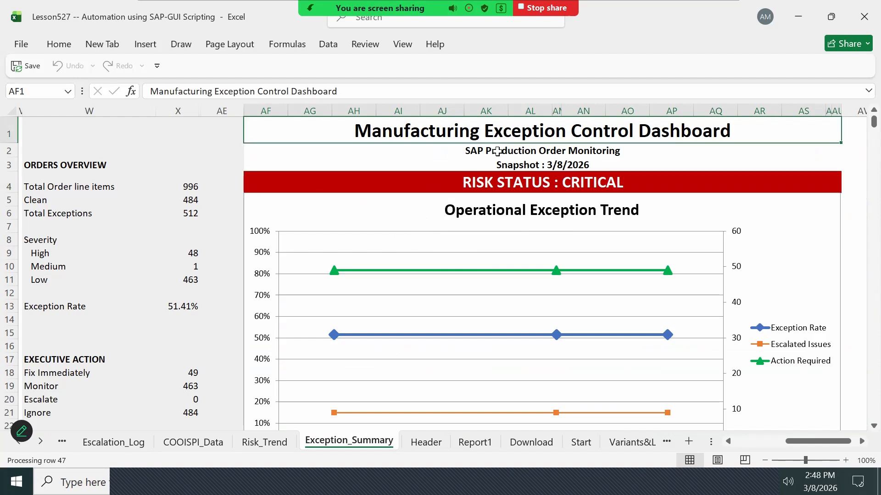
left_click(497, 152)
left_click(493, 165)
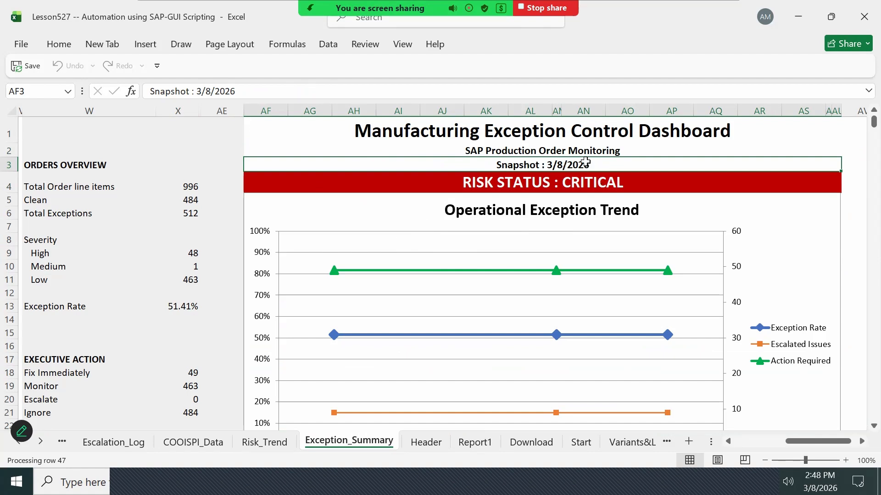
left_click(489, 183)
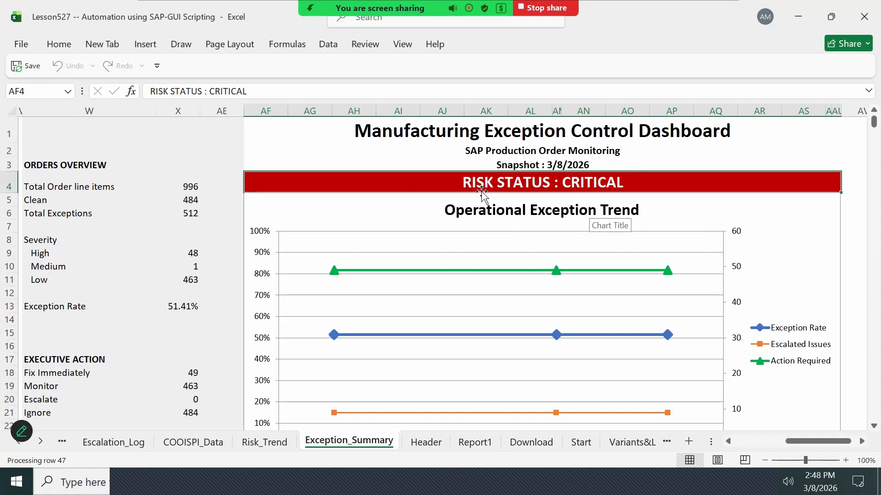
- Review the Total Order line items, Clean and Total Exceptions rows in the Orders Overview section
left_click(196, 186)
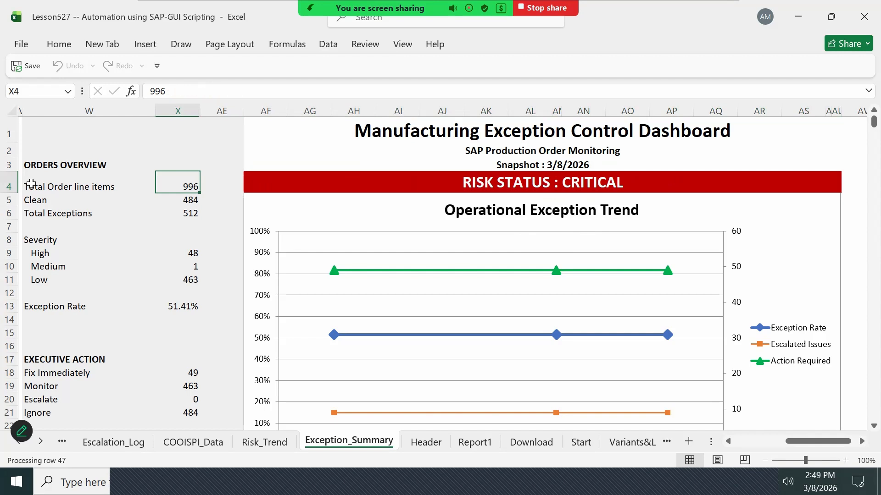
key("Left")
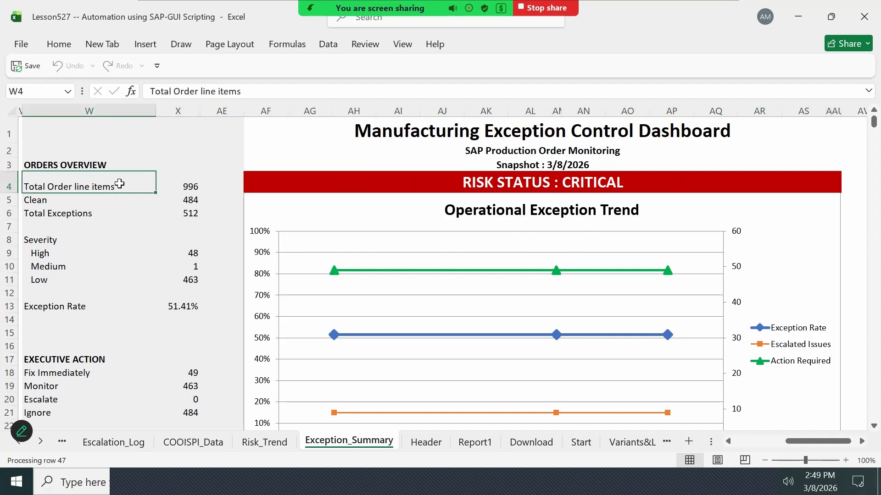
left_click(175, 191, "shift")
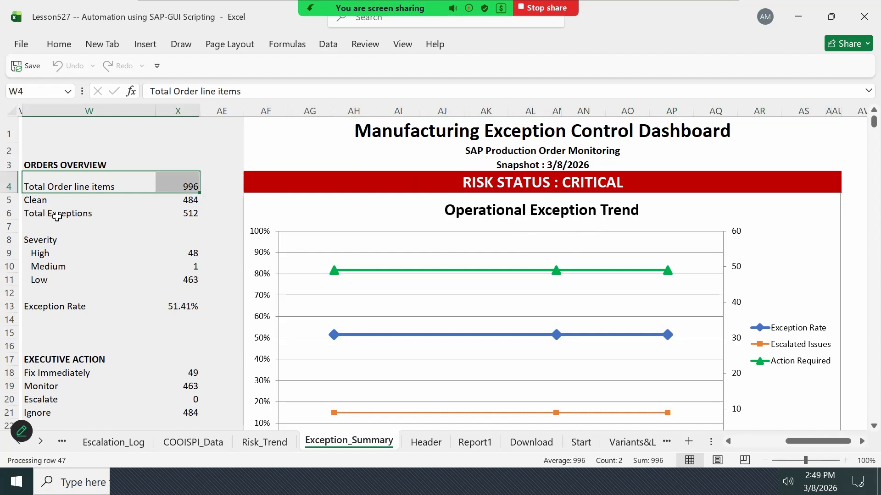
left_click(40, 194)
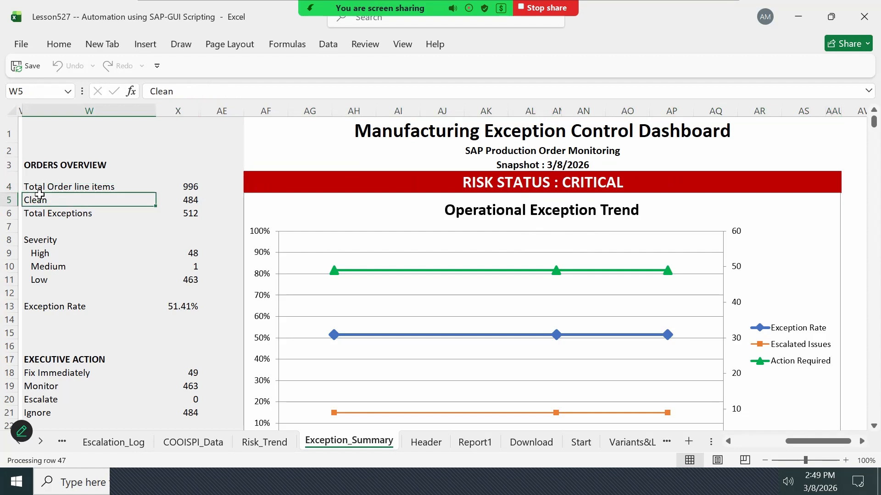
left_click_drag(39, 193, 190, 202)
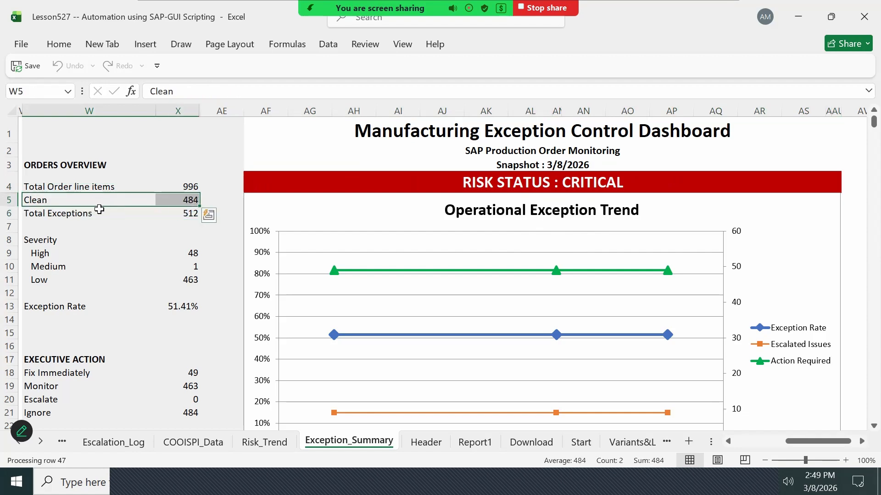
left_click(43, 216)
right_click(42, 216)
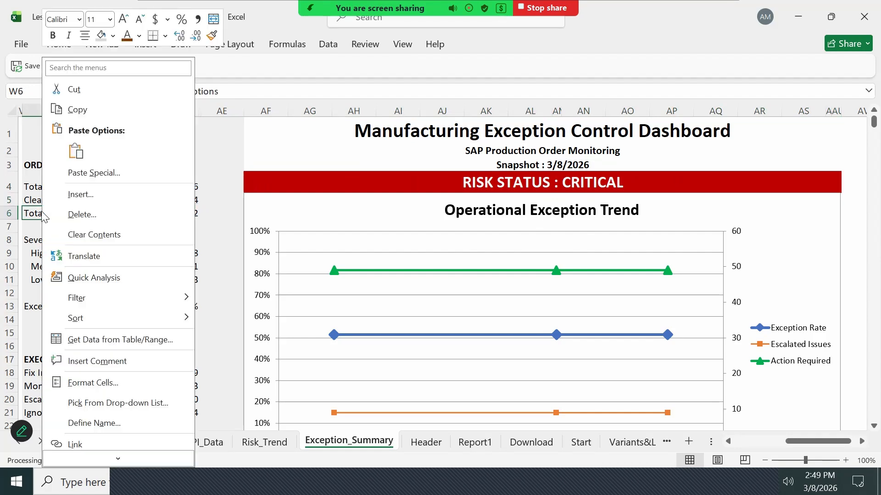
left_click(37, 216)
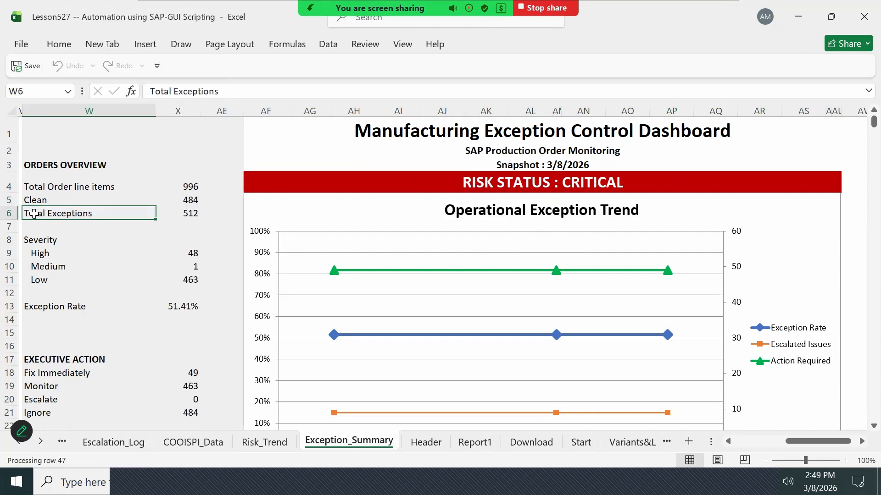
- Select the High, Medium and Low severity rows together with their counts to review the severity breakdown
left_click(56, 242)
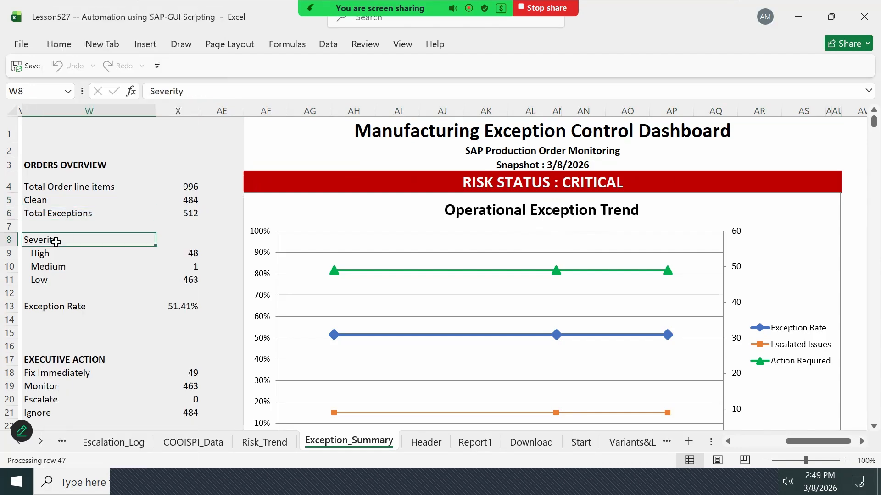
left_click(202, 258)
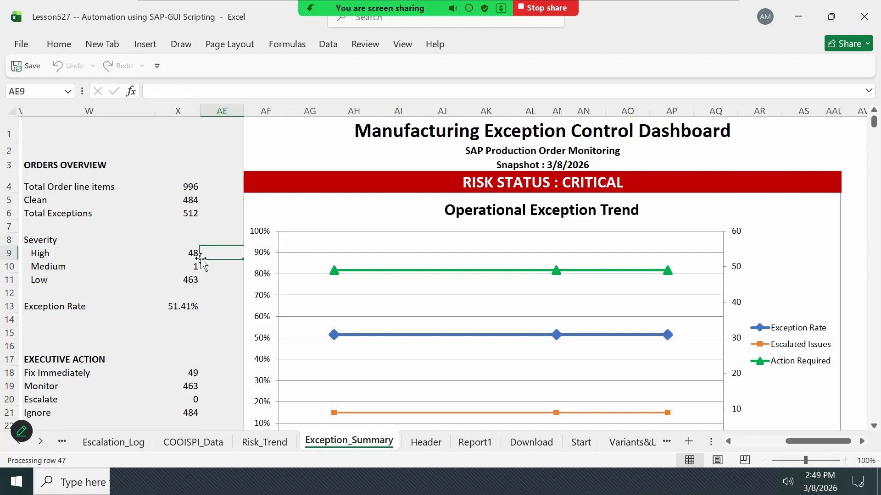
double_click(60, 253)
key("Escape")
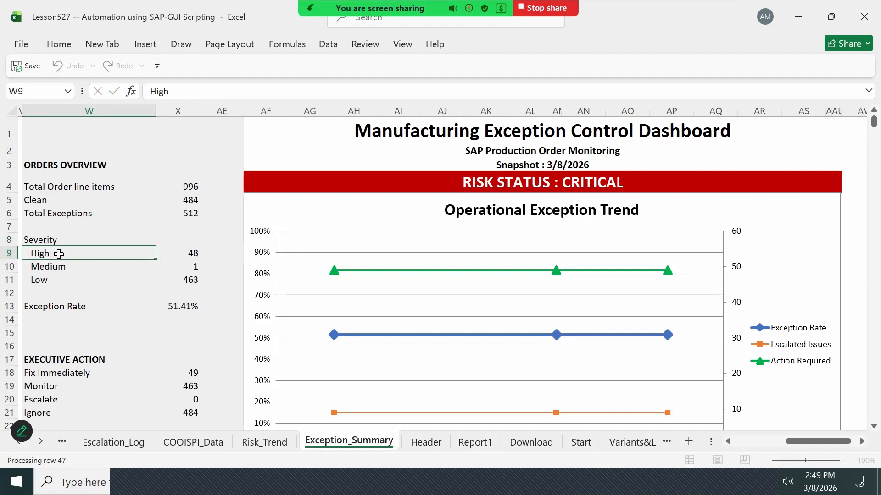
key("shift+Down")
key("shift+Down")
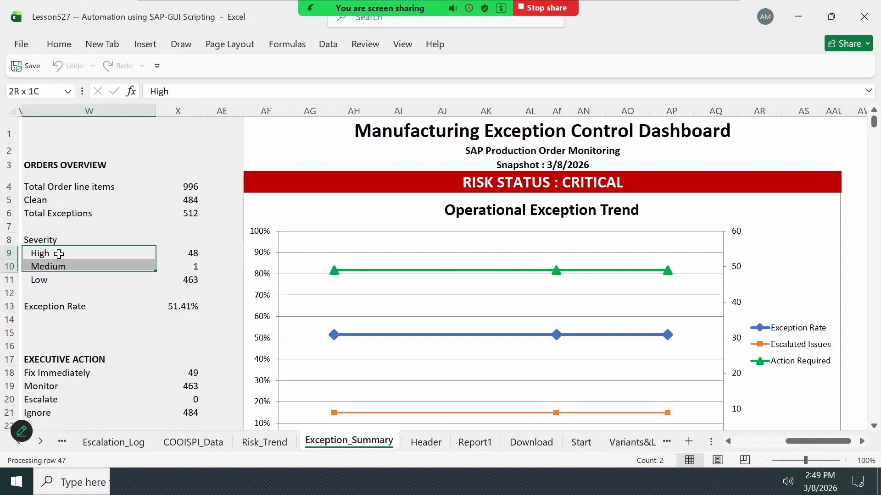
key("shift+Right")
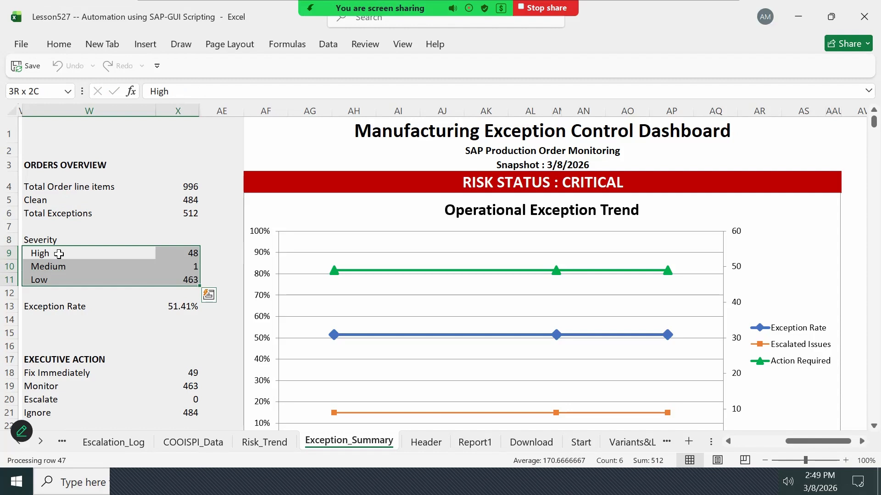
- Select the Exception Rate label and its value in row 13 for review
key("Return")
key("Down")
key("Down")
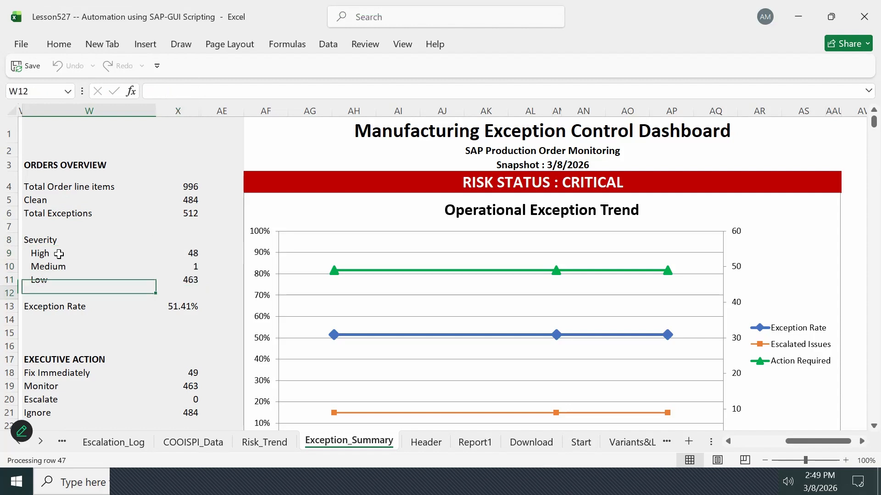
key("Down")
key("shift+Right")
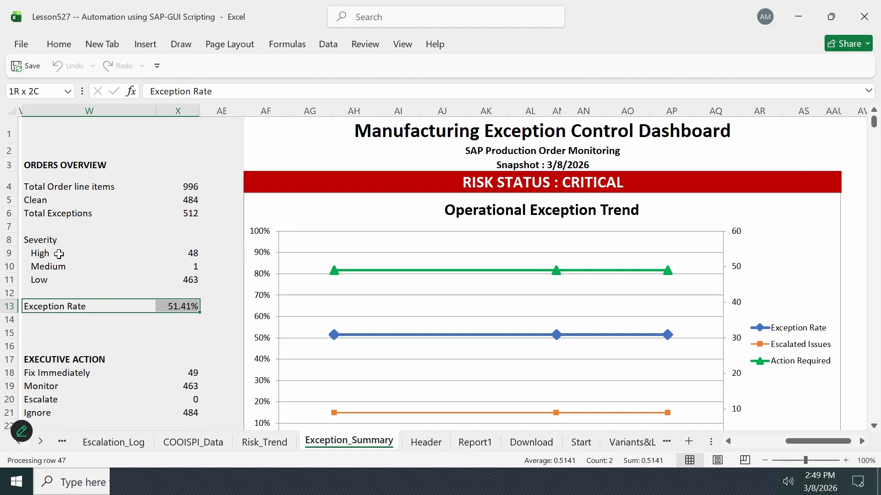
- Go to the Fix Immediately entry in the Executive Action section
key("Down")
key("Down")
key("Down")
key("Down")
key("Down")
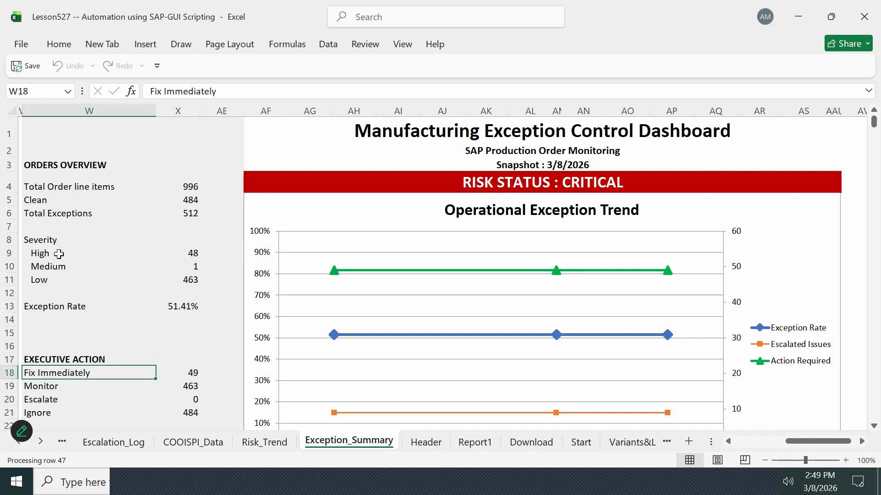
- Select the Fix Immediately, Monitor, Escalate and Ignore rows with their counts to review the Executive Action breakdown
key("shift+Down")
key("shift+Down")
key("shift+Down")
key("shift+Right")
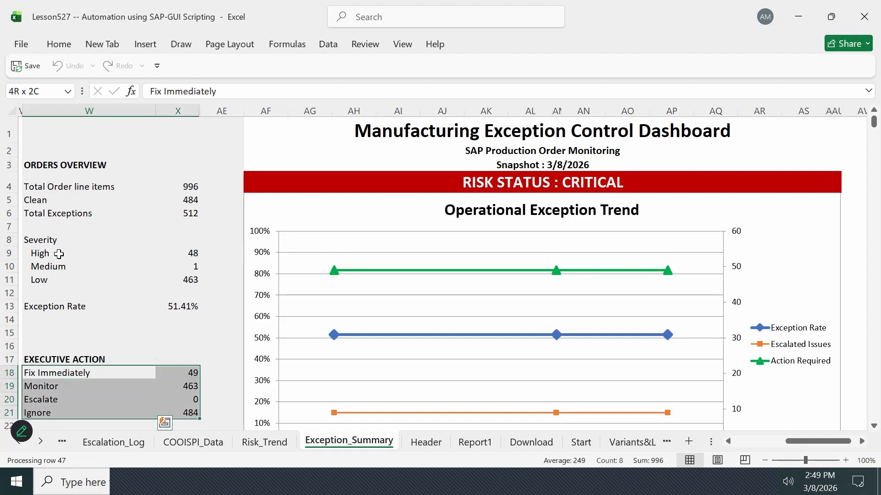
key("shift+Up")
key("shift+Up")
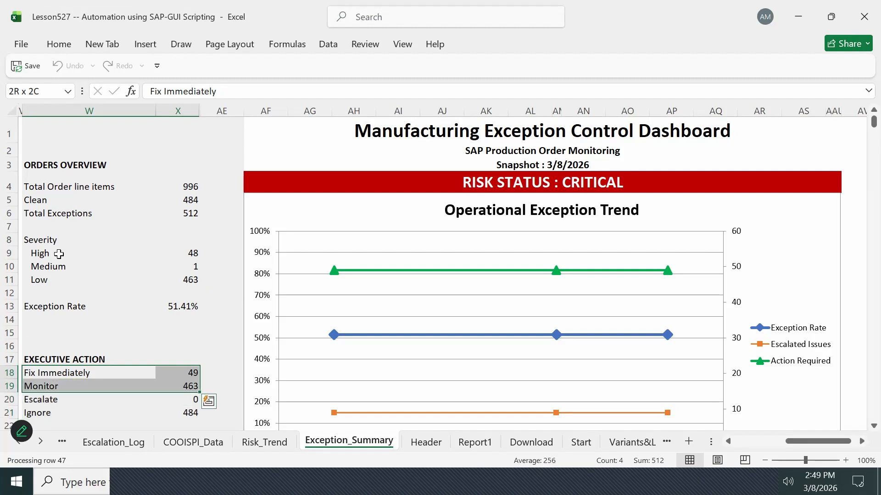
key("shift+Down")
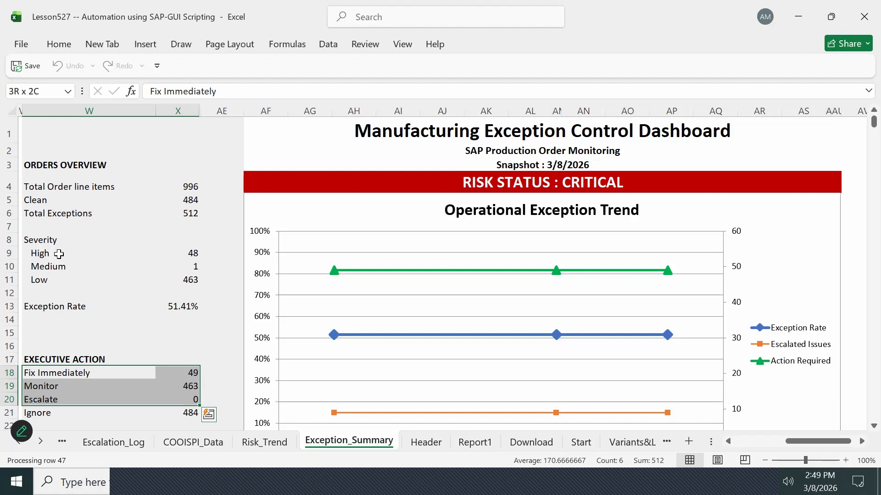
key("shift+Down")
- Go down past the Executive Action rows to review the Total Order line items and Action Required % rows
key("Down")
key("Down")
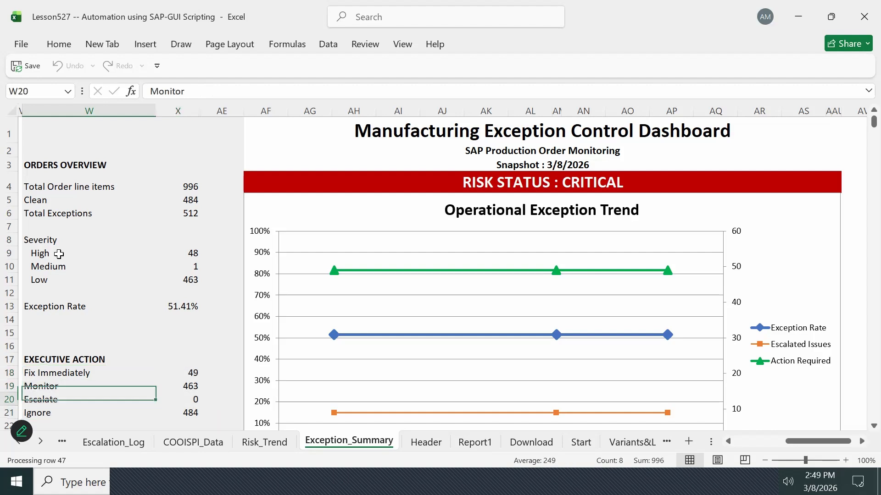
key("Down")
key("Down")
key("Down")
key("Down")
key("Down")
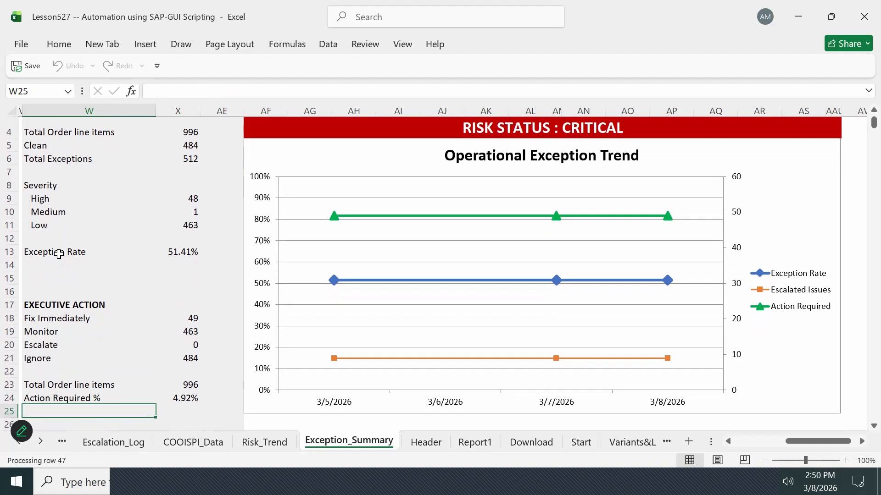
key("Down")
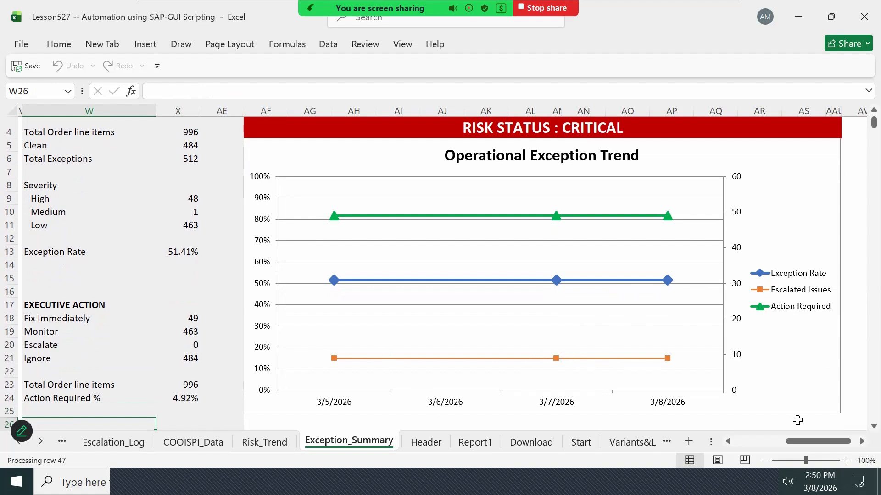
- Examine the risk scores, Top Exception Work Centers list, and the workcenter and severity distribution charts further down the dashboard
scroll(861, 426, "down", 1)
scroll(861, 430, "down", 1)
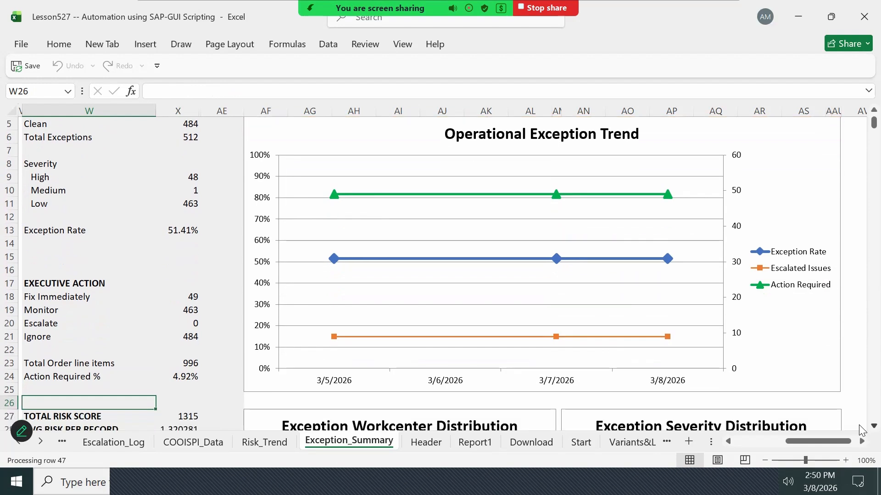
scroll(860, 430, "down", 5)
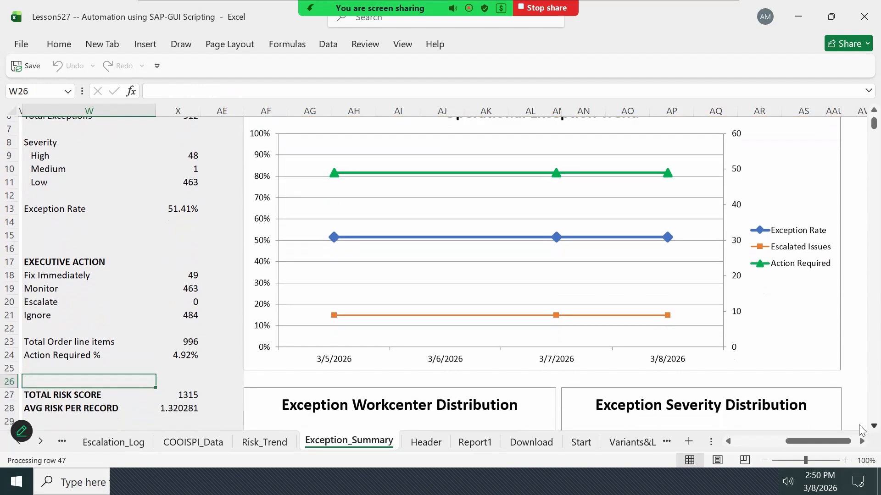
scroll(860, 430, "down", 3)
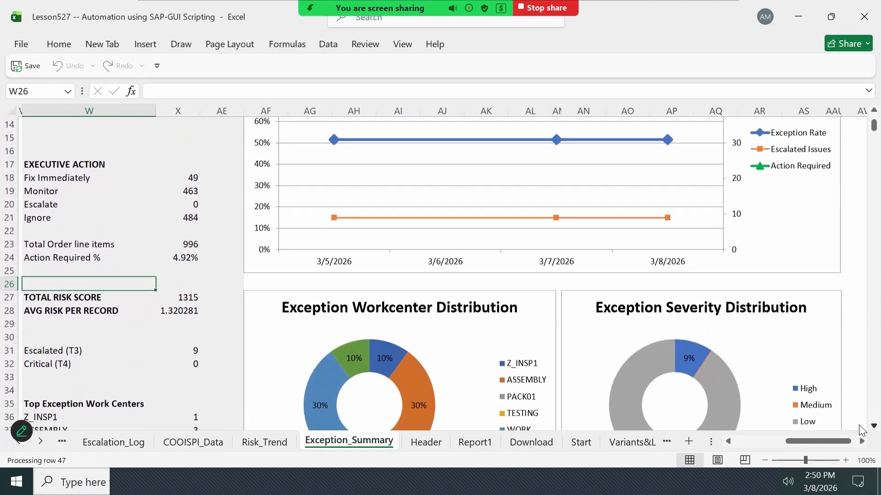
scroll(861, 431, "down", 1)
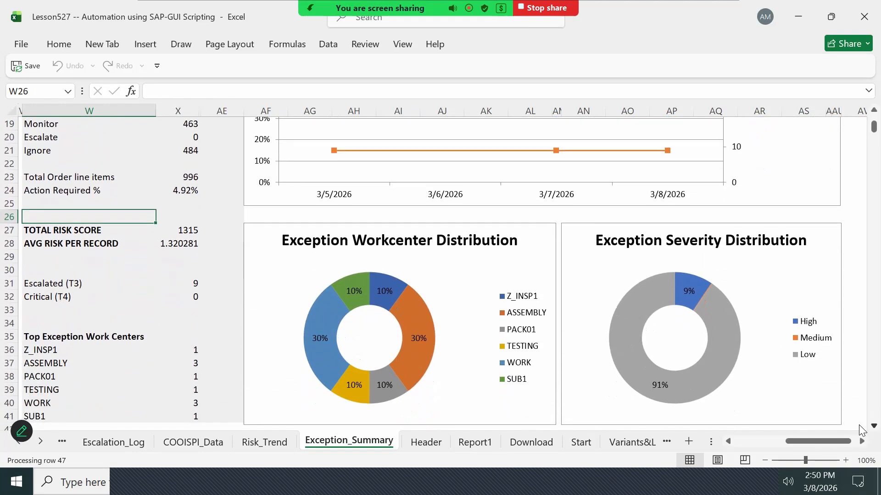
scroll(860, 430, "down", 1)
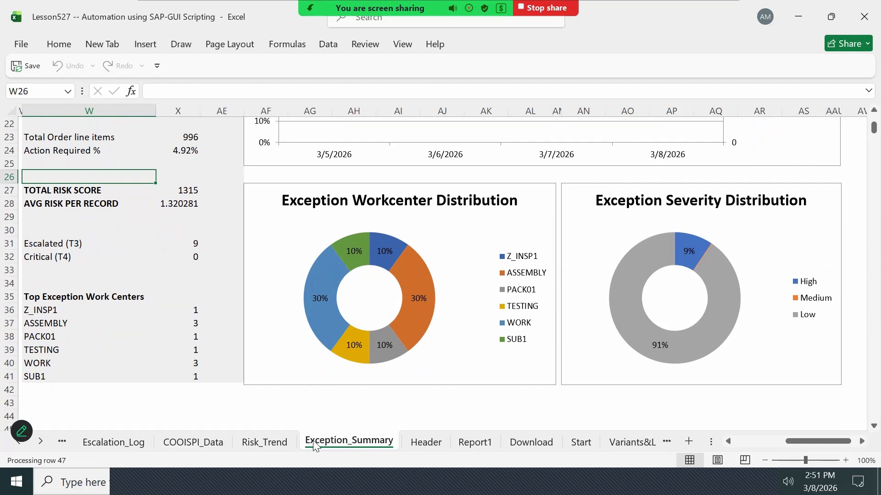
- Review the COOISPI_Data and Risk_Trend sheets feeding the dashboard, and return to the trend chart on Exception_Summary
left_click(192, 442)
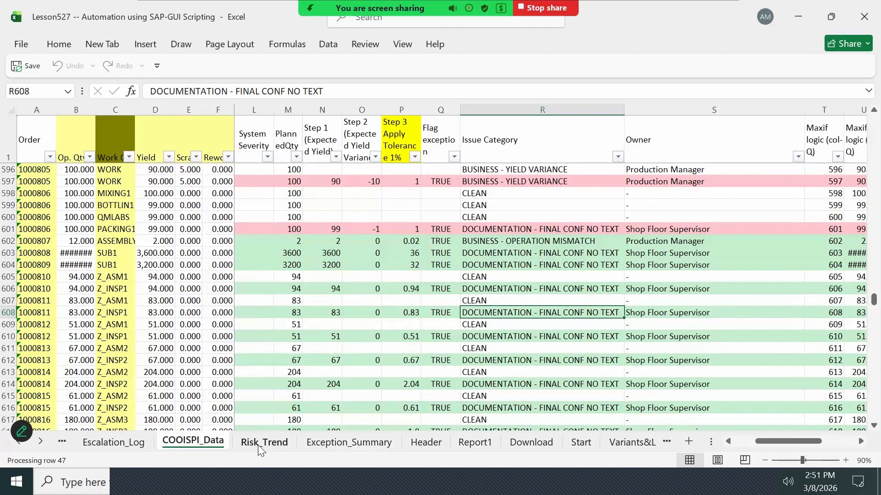
left_click(328, 444)
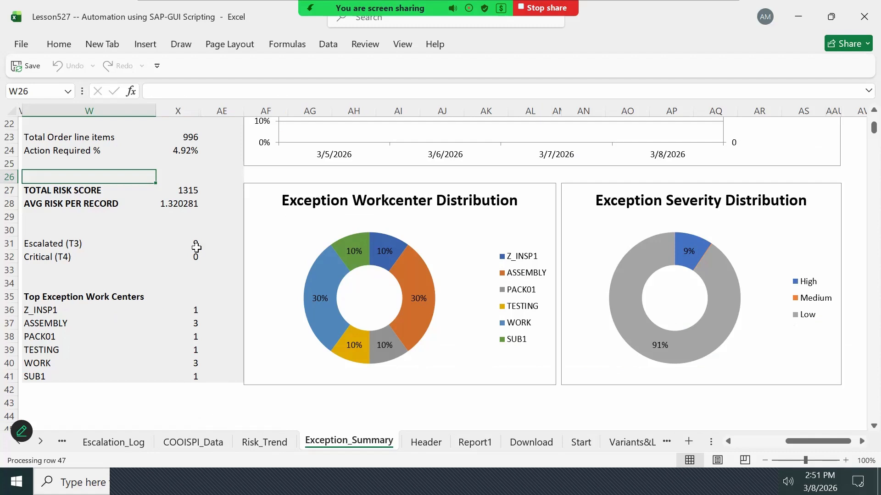
left_click(258, 436)
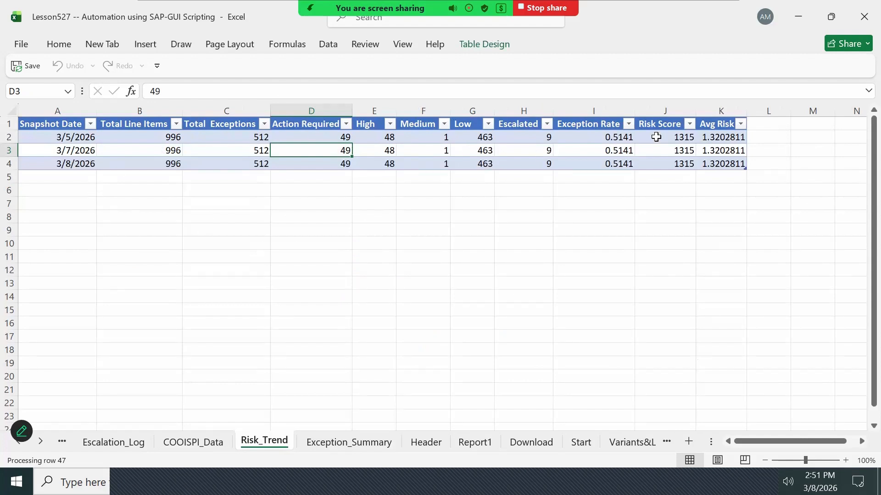
left_click(363, 447)
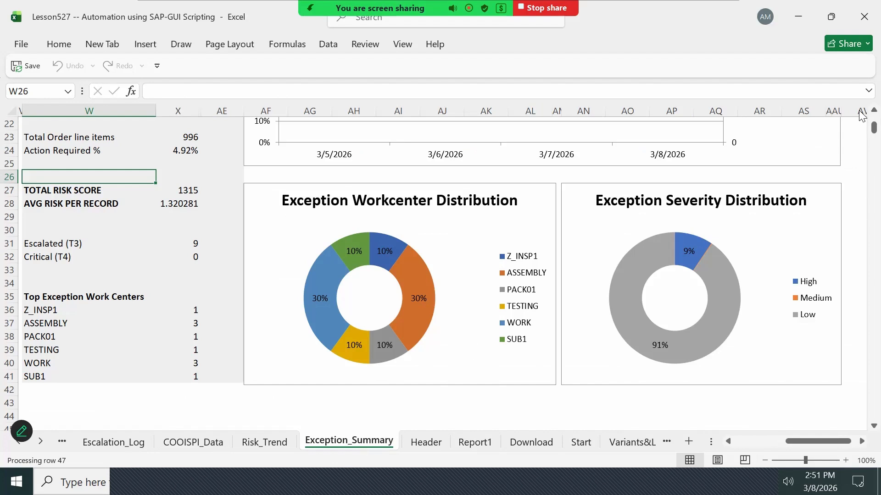
scroll(861, 116, "up", 3)
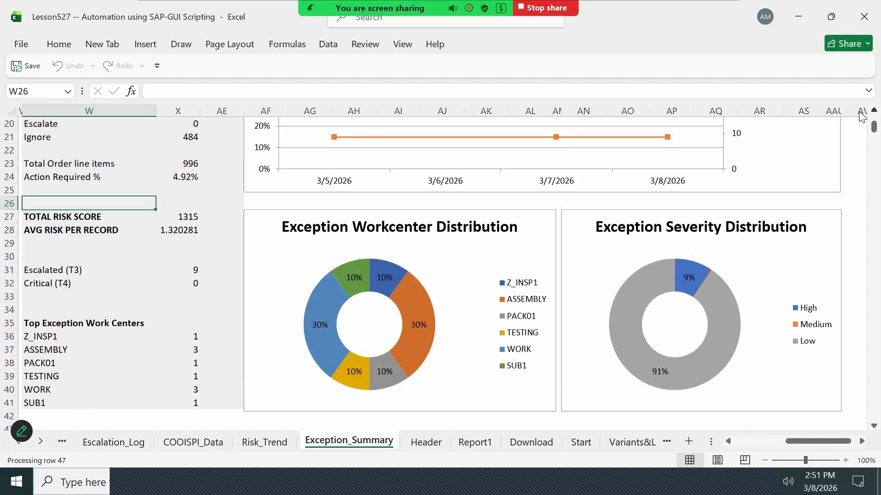
scroll(861, 116, "up", 1)
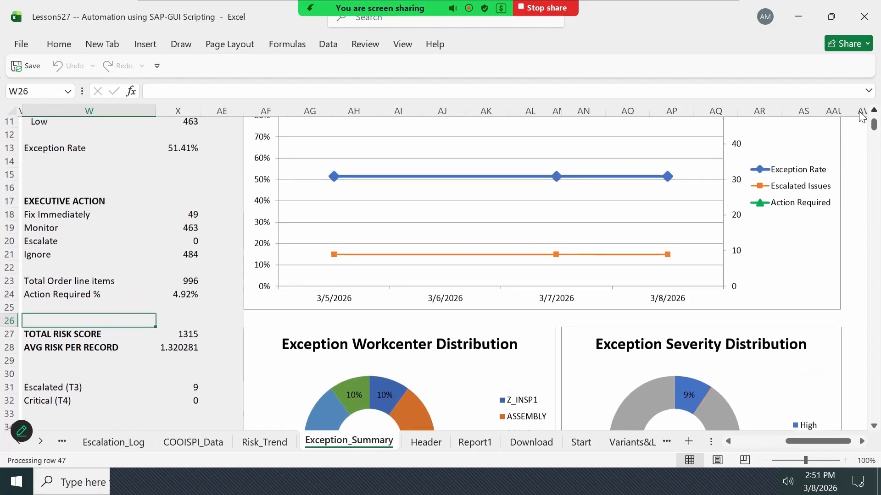
- In COOISPI_Data, inspect row 597 of order 1000805 from its yield variance back through the exception flag to the planned quantity
left_click(191, 441)
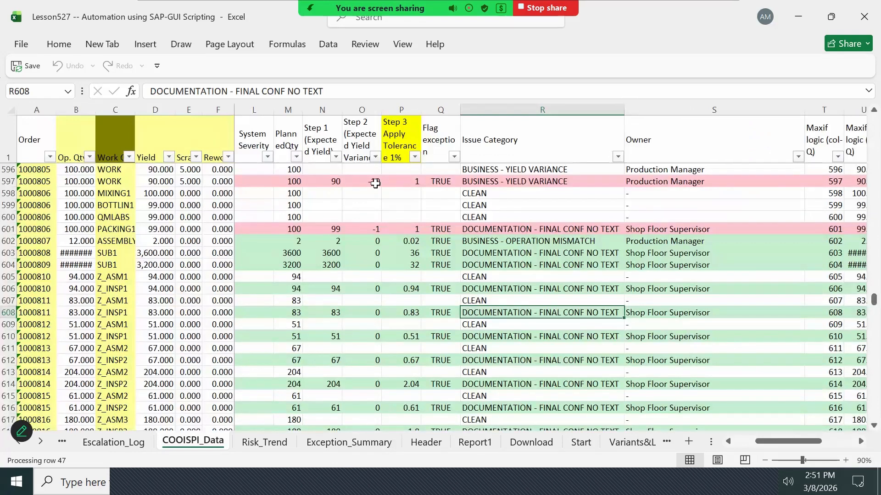
left_click(374, 180)
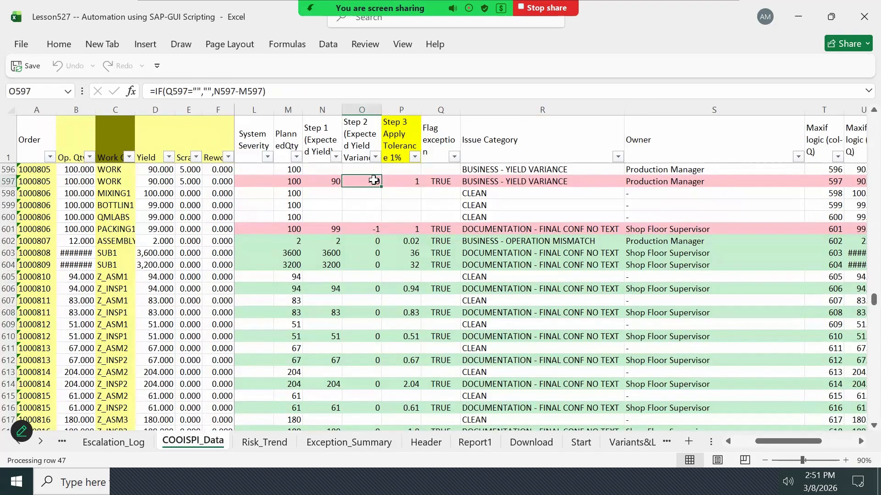
key("Left")
key("Left")
key("Left")
key("Left")
key("Left")
key("Left")
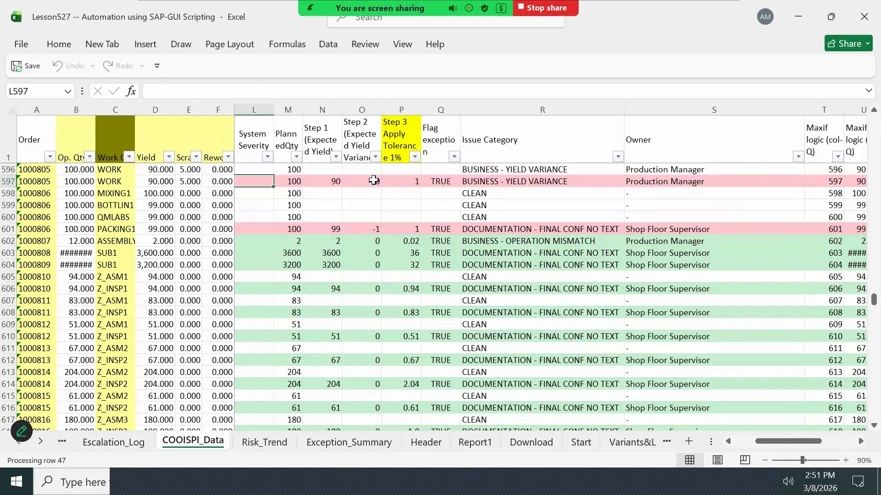
key("Right")
key("Right")
key("Right")
key("Right")
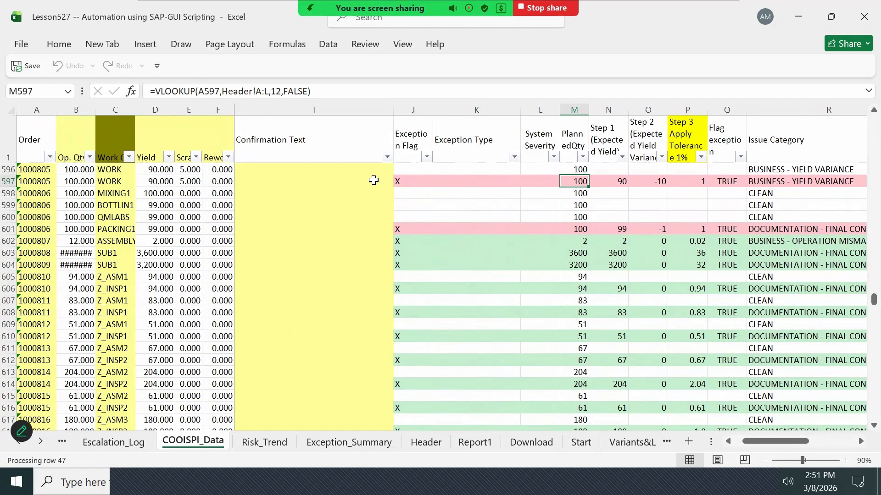
- In Risk_Trend, set Action Required for the 3/5/2026 snapshot to 55 and check the Operational Exception Trend chart
left_click(271, 441)
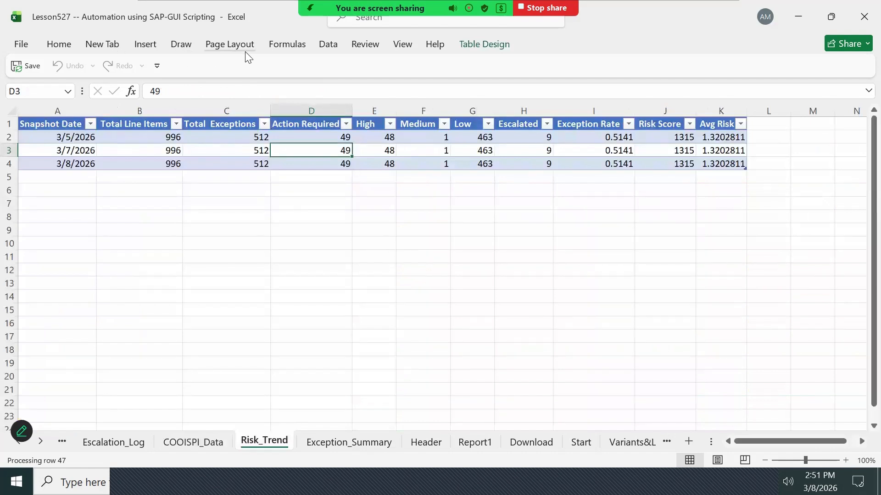
left_click(338, 134)
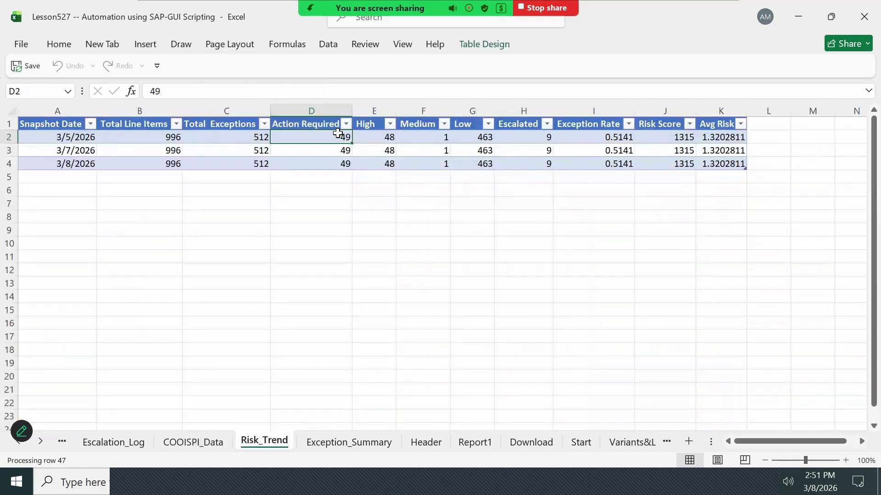
type("55")
key("Return")
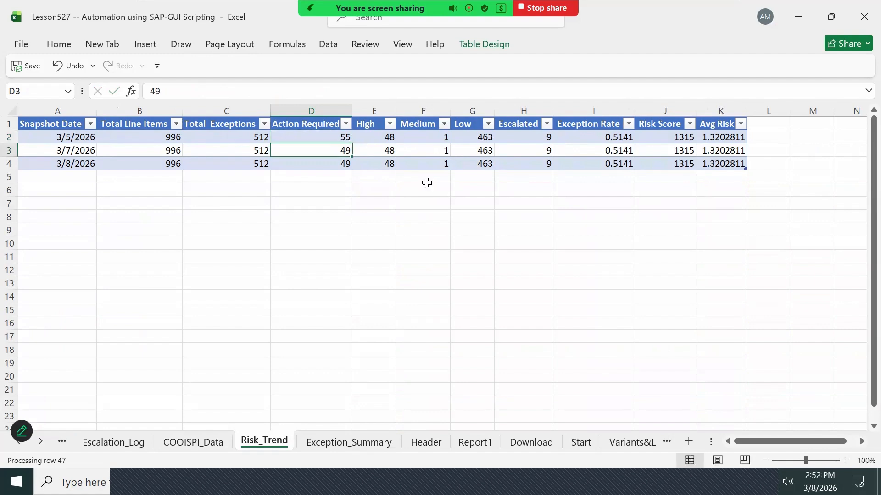
left_click(372, 442)
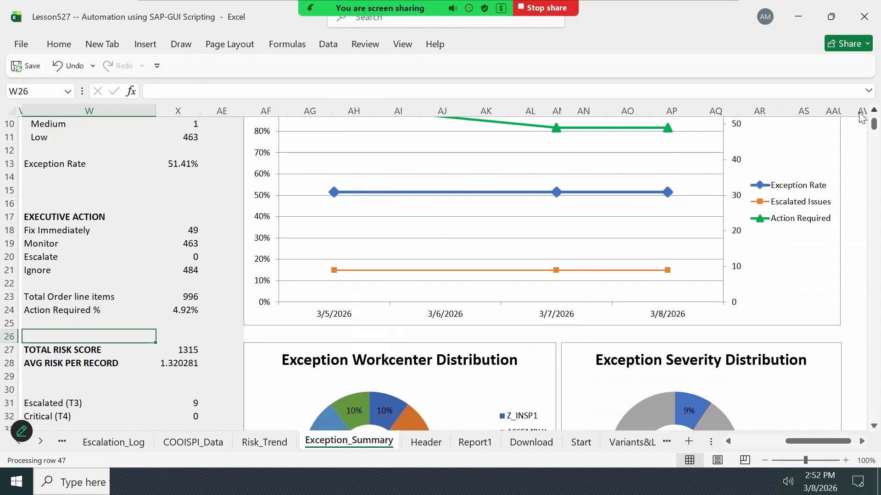
scroll(861, 117, "up", 2)
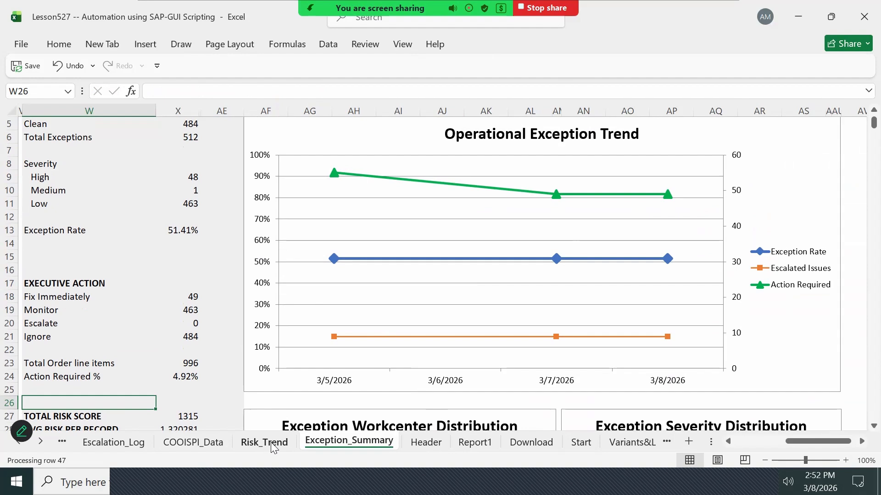
- Set Action Required for the 3/5/2026 snapshot back to 49 in Risk_Trend and view the dashboard trend chart again
left_click(254, 449)
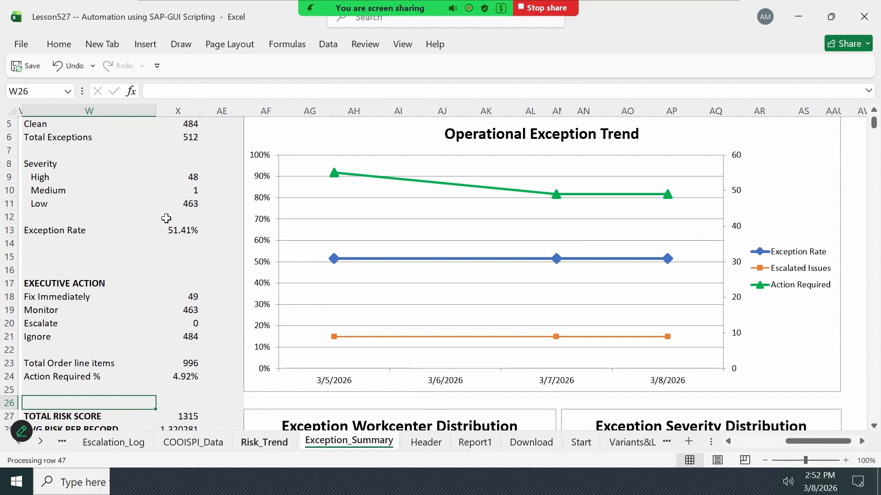
left_click(346, 138)
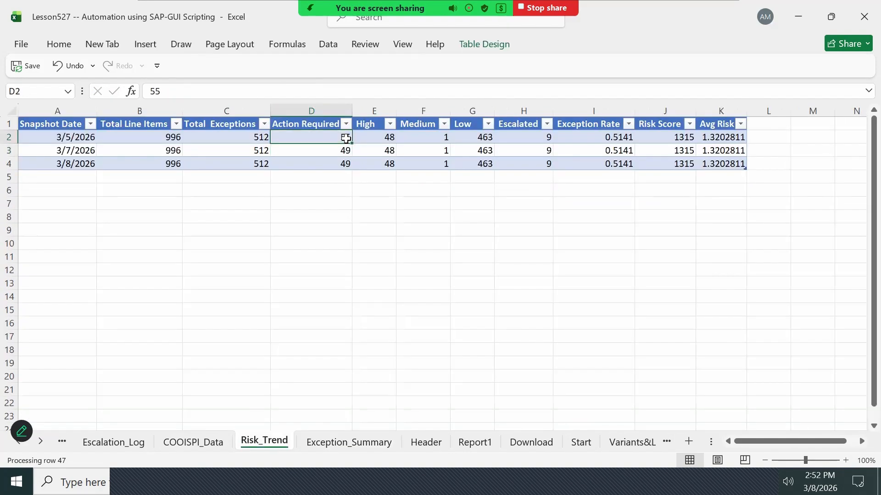
type("49")
key("Return")
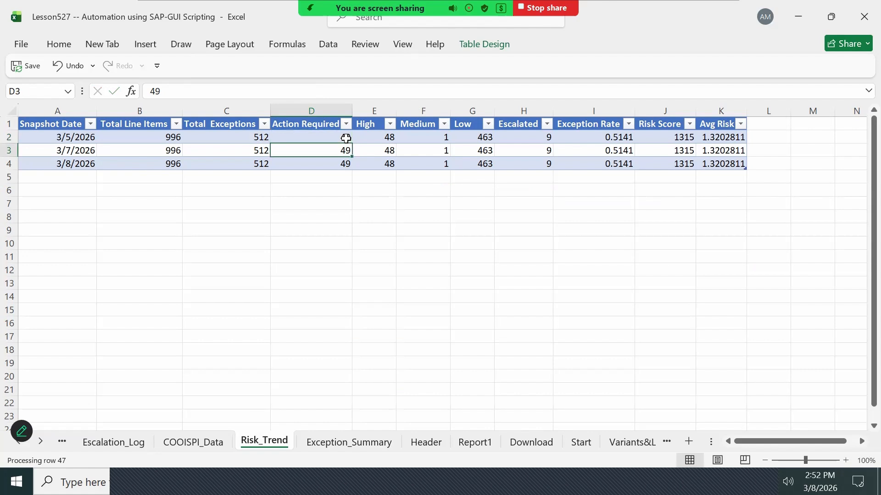
left_click(363, 442)
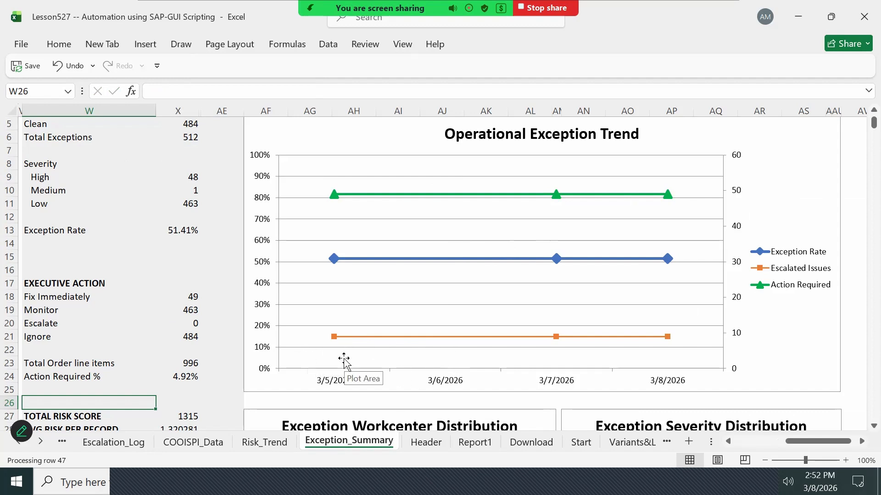
- Look over the COOISPI_Data, Exception_Summary and Risk_Trend sheets in turn
left_click(190, 443)
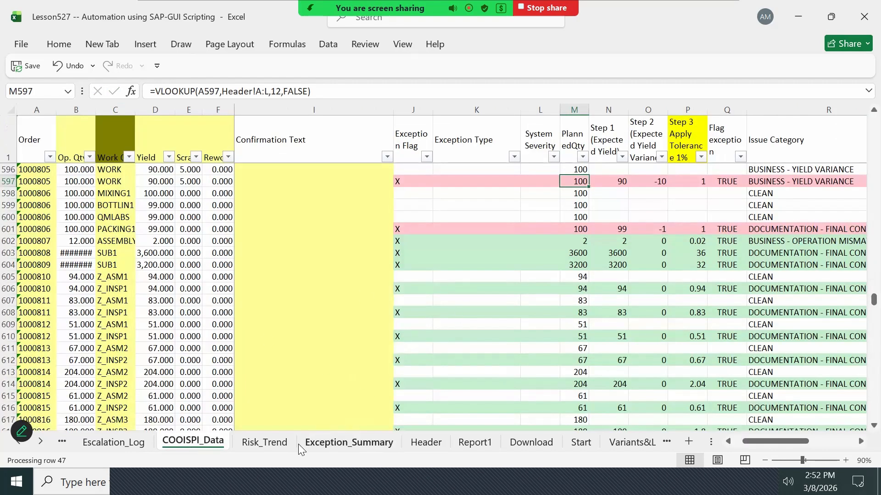
left_click(346, 443)
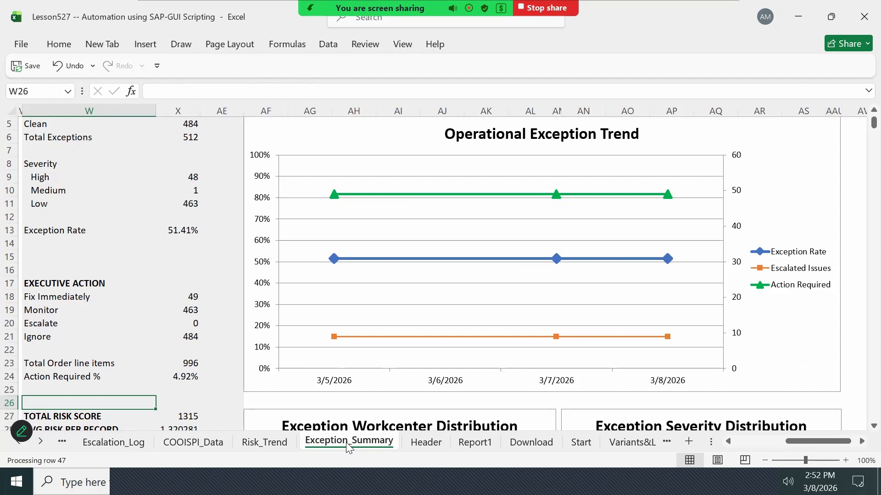
left_click(275, 446)
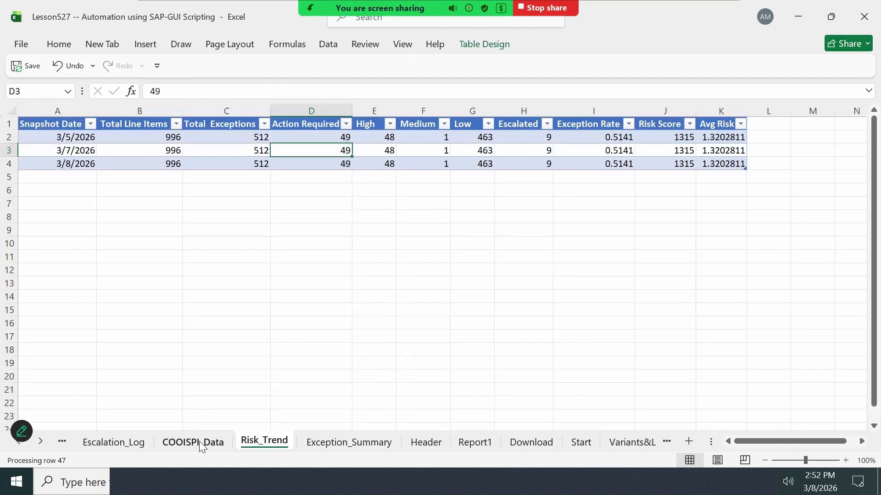
- In COOISPI_Data, inspect the planned quantity lookup formula in cell M3
left_click(215, 442)
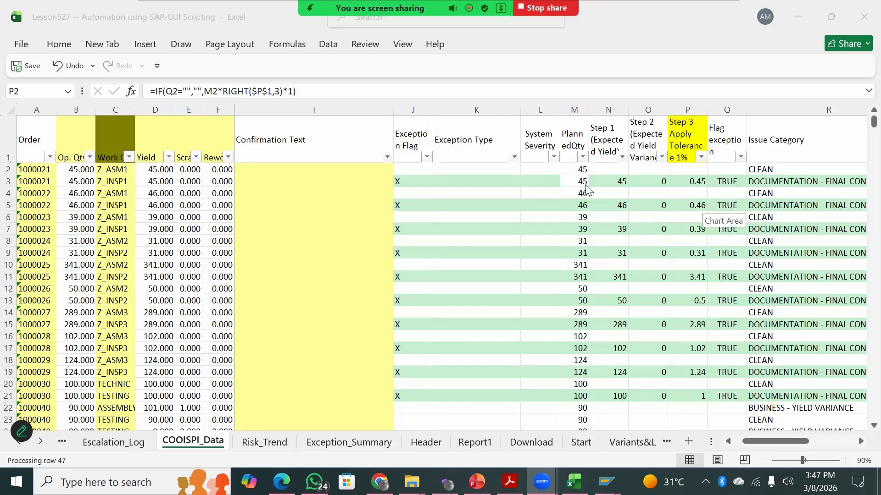
left_click(577, 182)
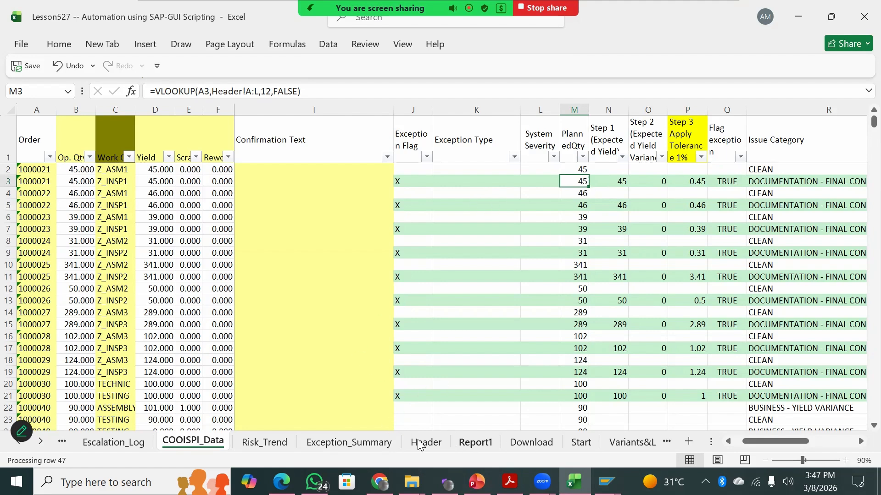
- Copy the summary label and value columns W:X from Exception_Summary into Report1 starting at cell A1
left_click(356, 443)
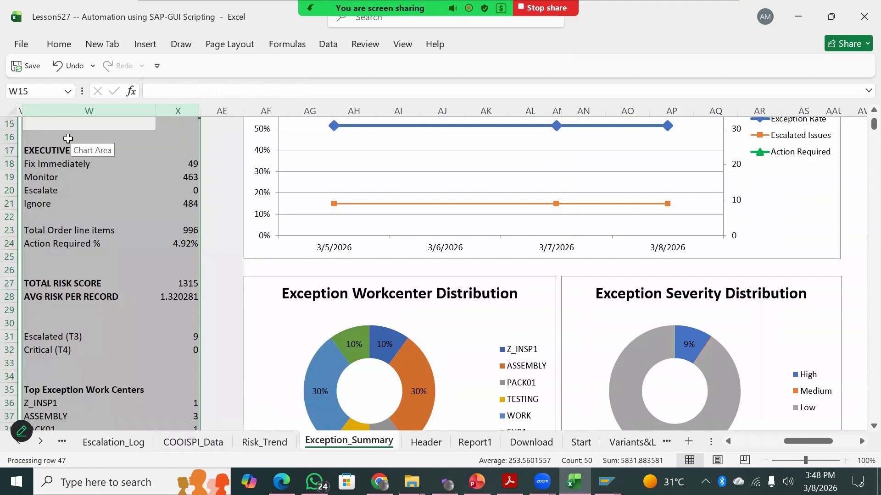
key("ctrl+c")
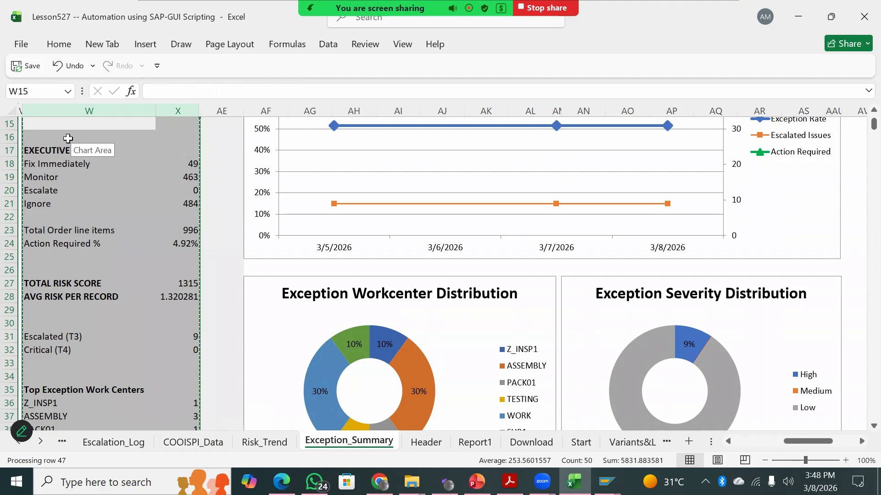
left_click(470, 444)
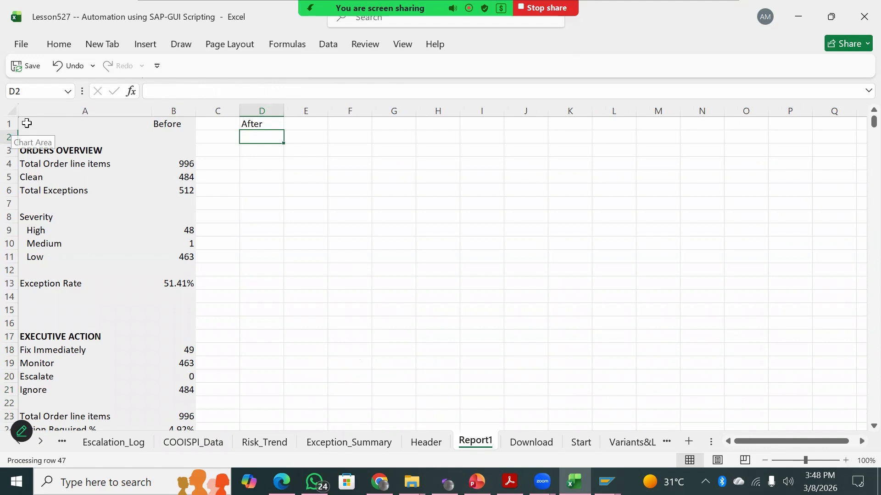
left_click(26, 123)
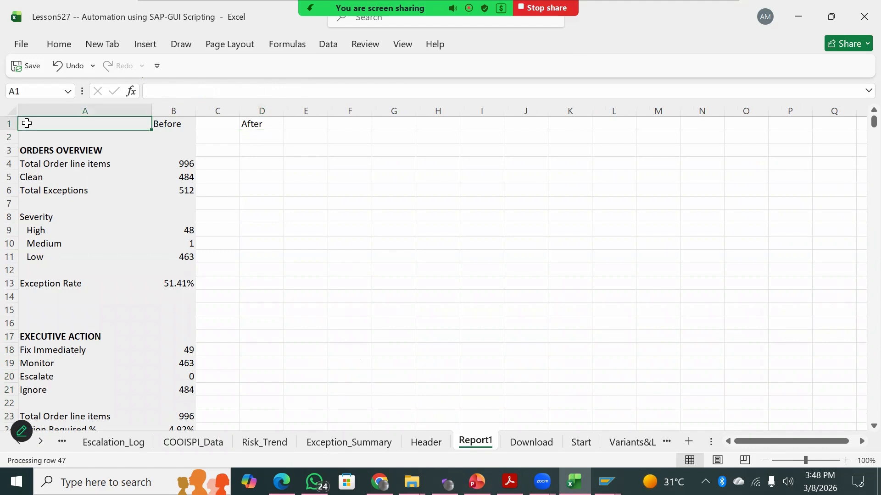
key("ctrl+v")
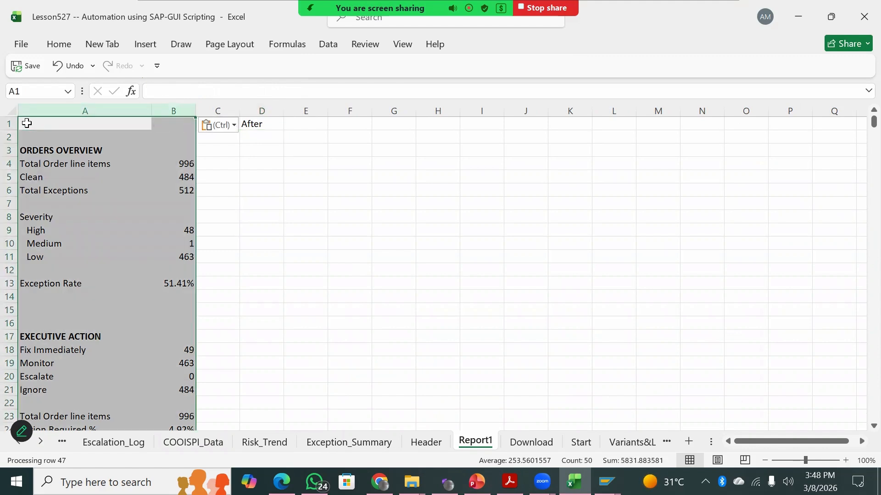
- Label the pasted value column in Report1 by entering Before in cell B1
key("Right")
key("Right")
key("Left")
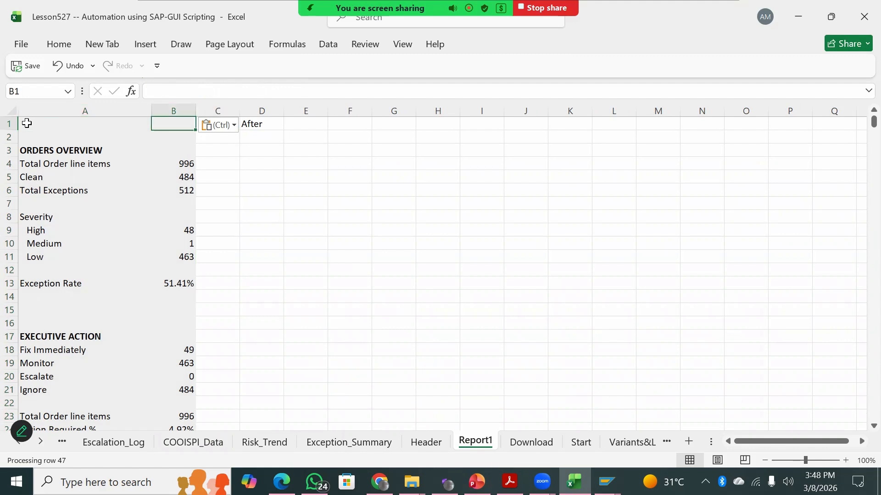
type("Before")
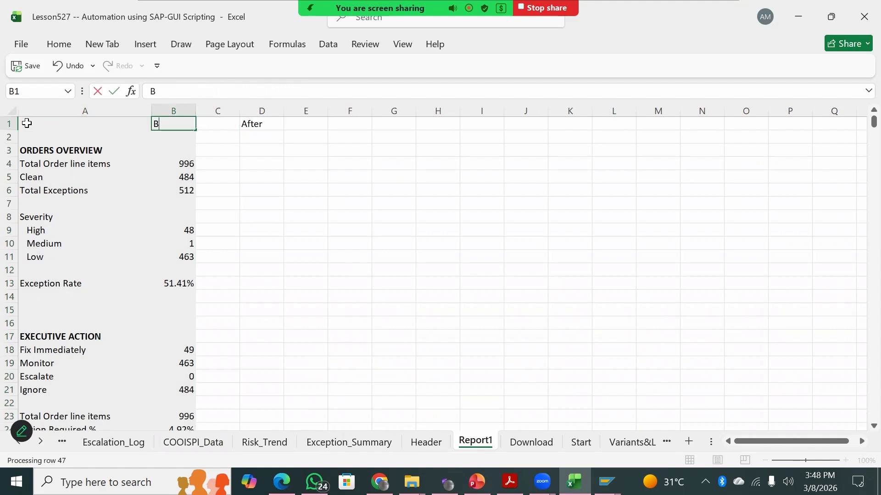
key("Right")
key("Right")
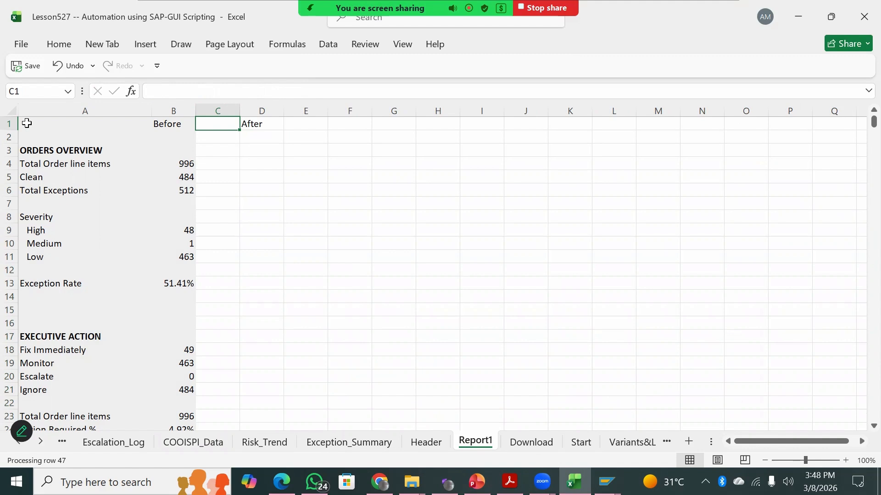
key("Down")
key("Down")
key("Up")
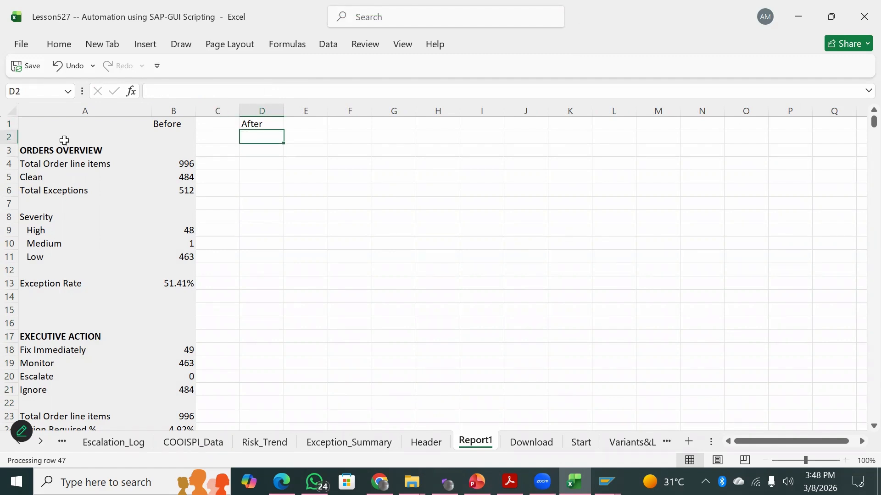
- In COOISPI_Data, clear the planned quantity in M3, then rerun exception processing by re-entering the unchanged Step 3 Apply Tolerance 1% header in P1
left_click(189, 447)
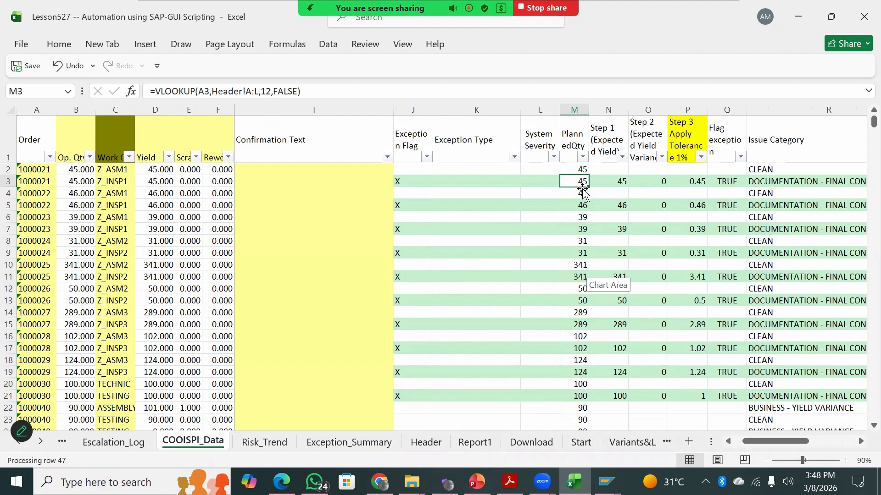
key("Delete")
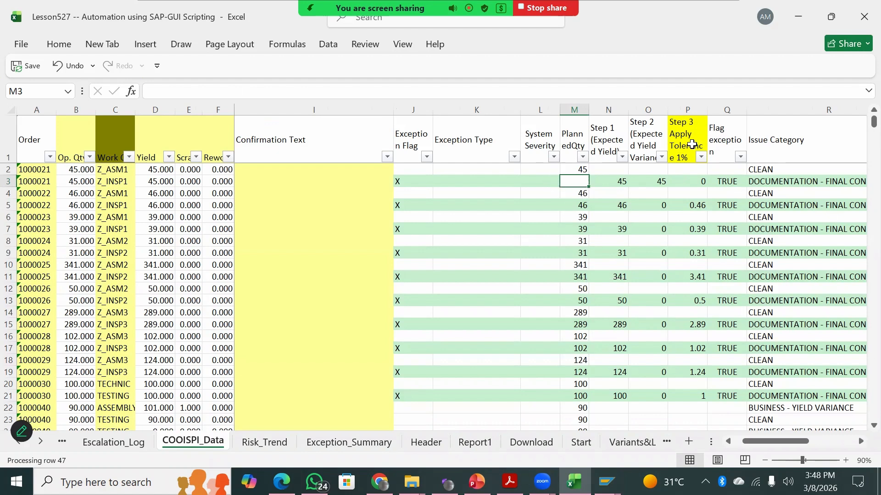
left_click(692, 145)
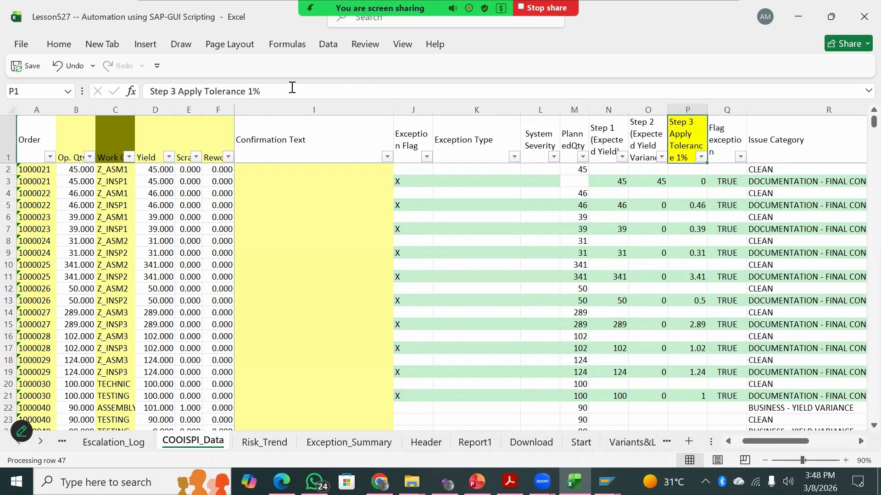
left_click(292, 88)
key("Return")
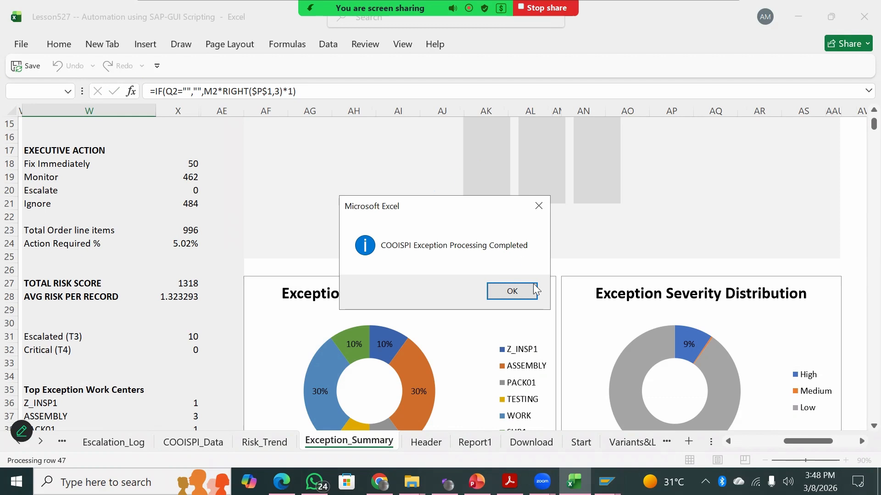
left_click(530, 292)
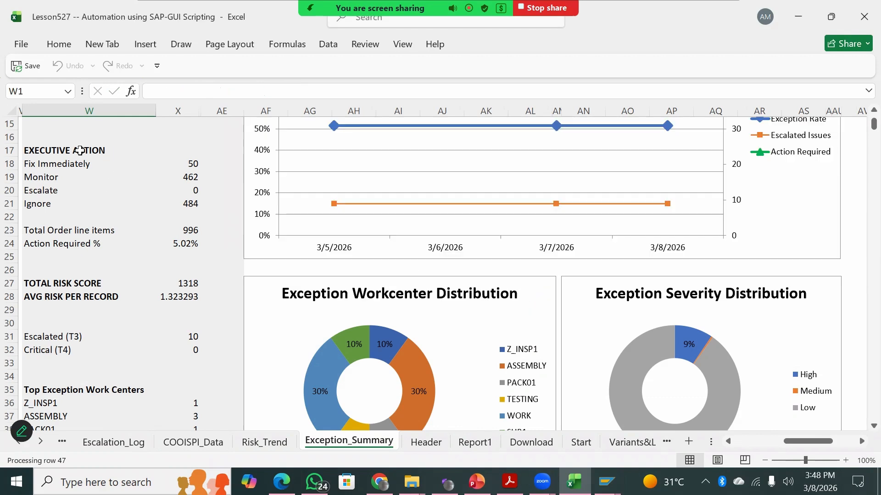
- Copy the recalculated value column X from Exception_Summary into column D of Report1
left_click(58, 124)
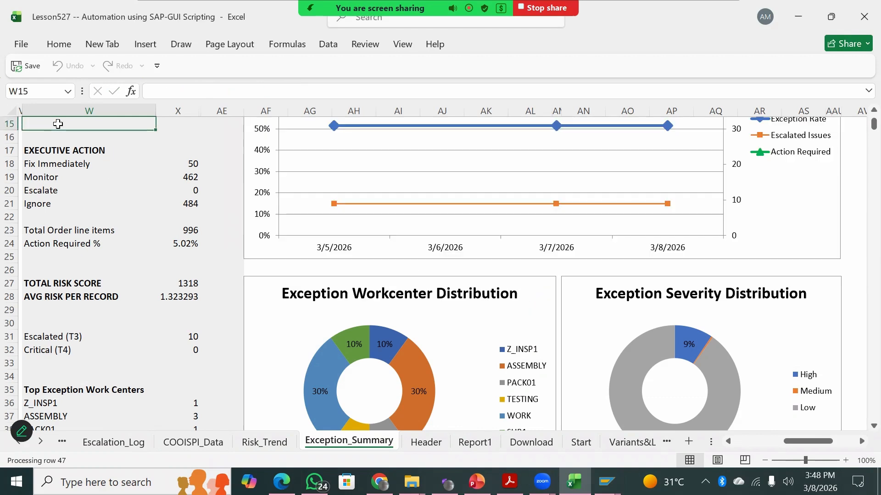
key("Up")
key("Up")
key("Up")
key("Up")
key("Up")
key("Up")
key("Up")
key("Up")
key("Up")
key("Up")
key("Up")
key("Up")
key("Up")
key("Up")
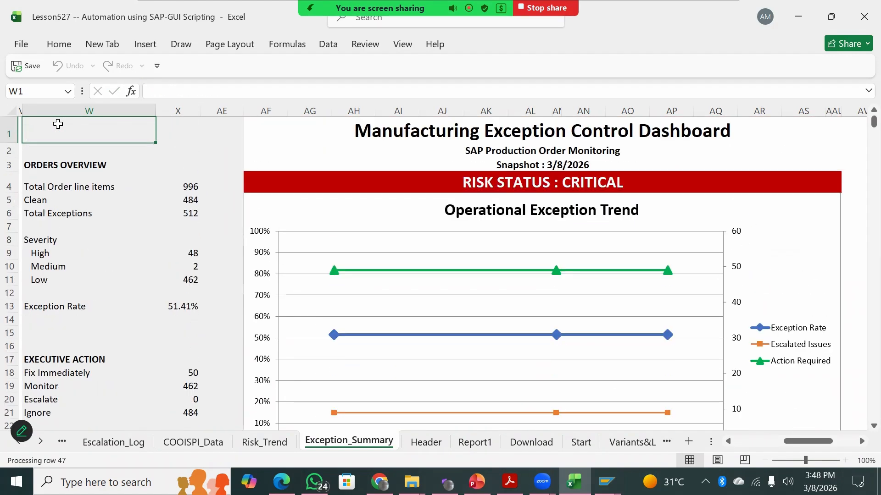
left_click(179, 109)
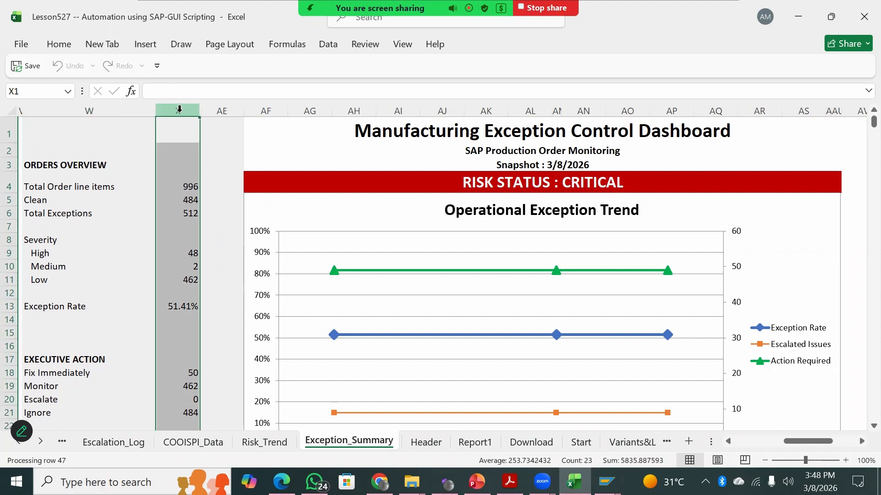
key("ctrl+c")
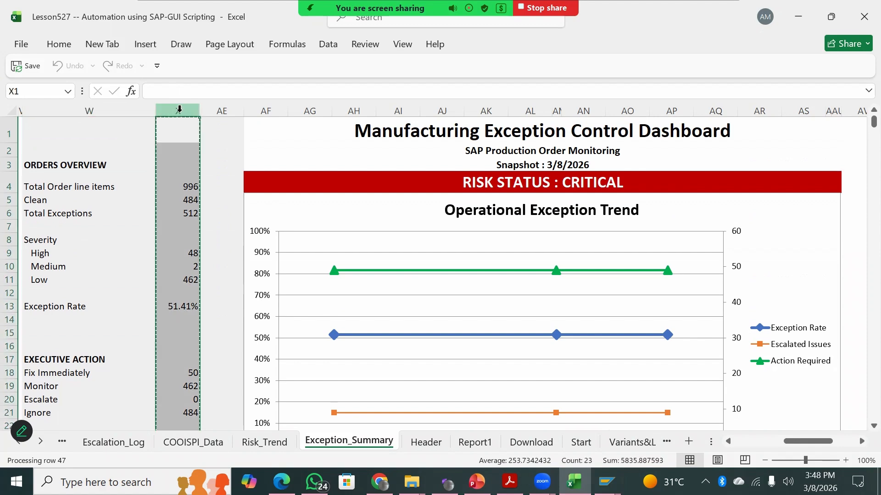
left_click(467, 451)
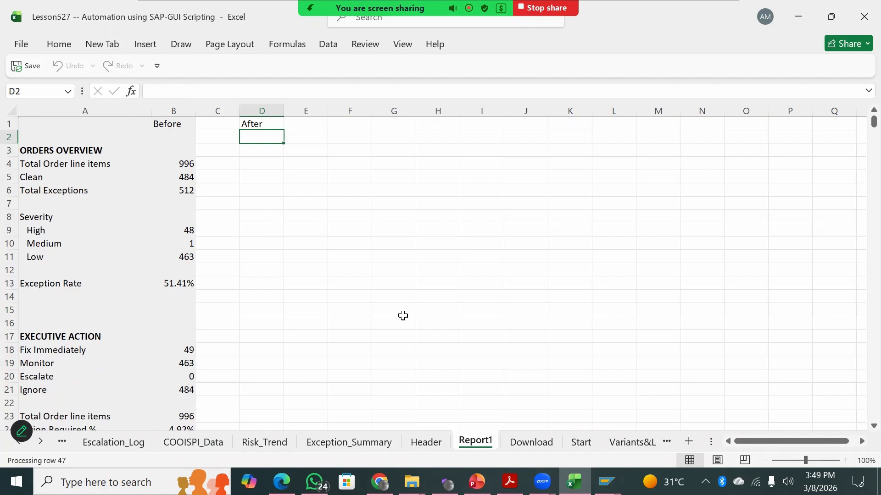
left_click(259, 120)
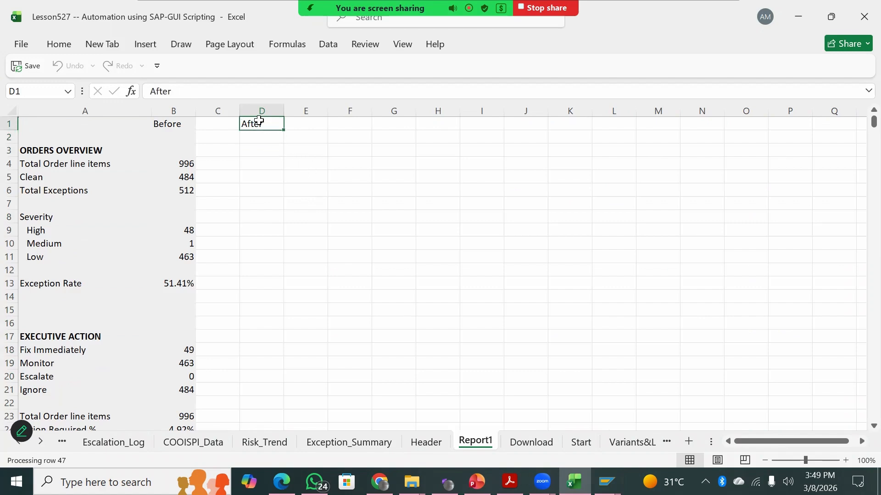
key("ctrl+v")
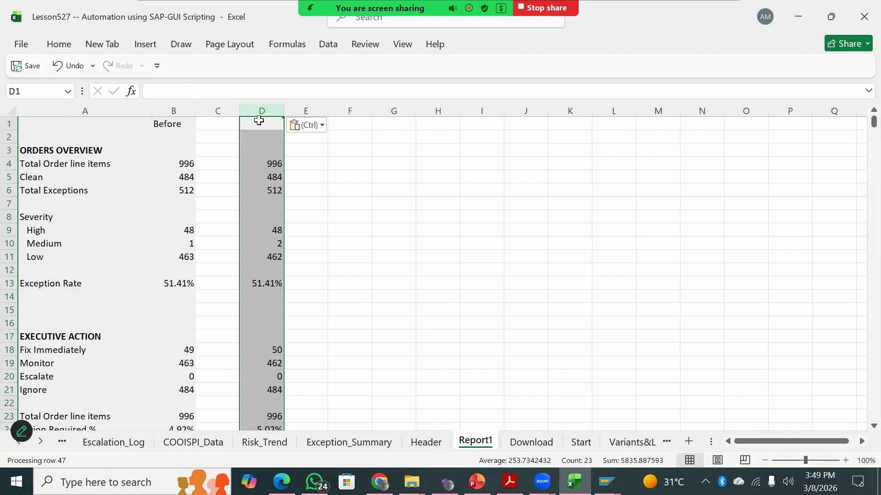
- Label the second value column in Report1 by entering After in cell D1
left_click(259, 120)
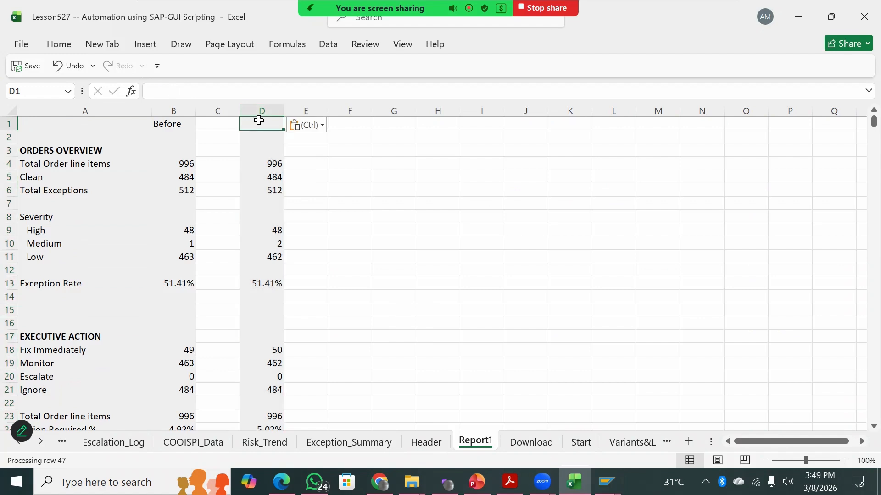
type("After")
key("Return")
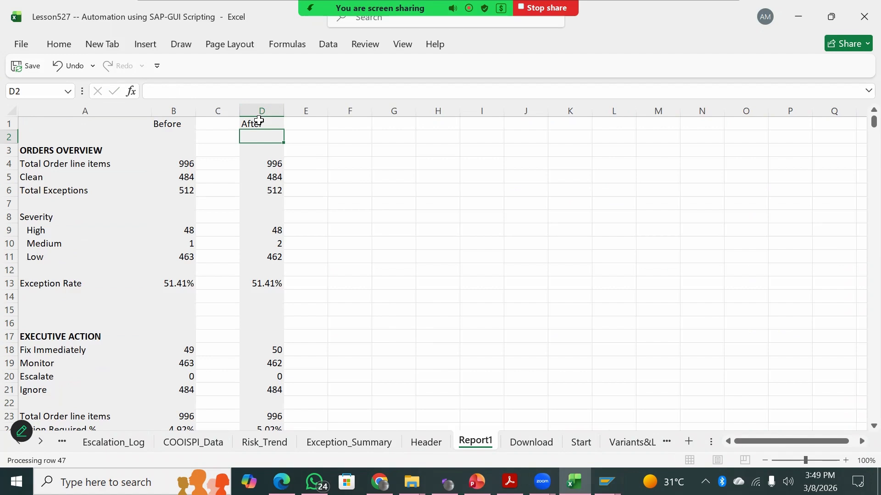
- Compare the Before and After figures for Medium severity in row 10 of Report1
key("Down")
key("Down")
key("Down")
key("Down")
key("Down")
key("Down")
key("Down")
key("Down")
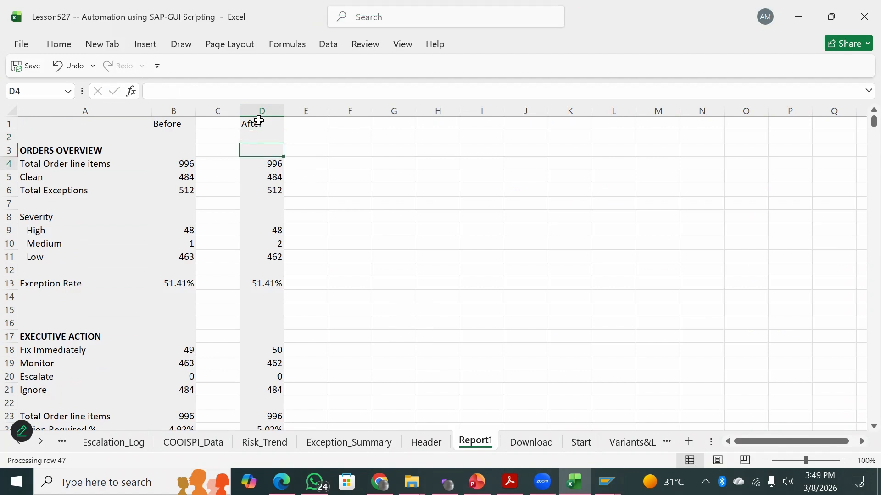
key("Left")
key("Left")
key("Left")
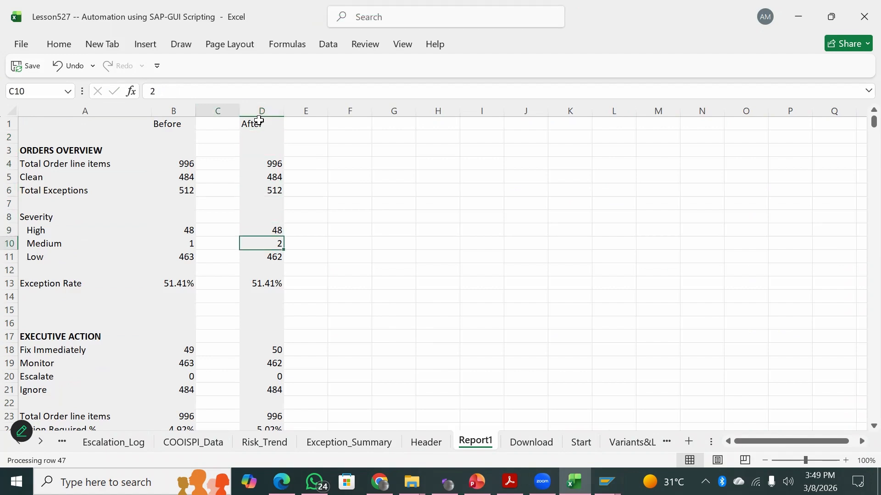
key("Right")
key("Right")
key("Right")
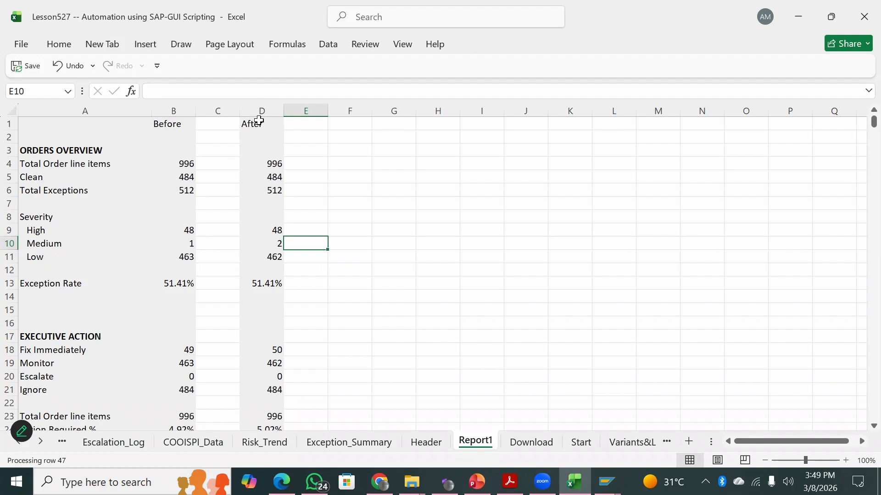
- Compare the Before and After figures for the Fix Immediately action in row 18
key("Down")
key("Down")
key("Down")
key("Down")
key("Down")
key("Down")
key("Down")
key("Down")
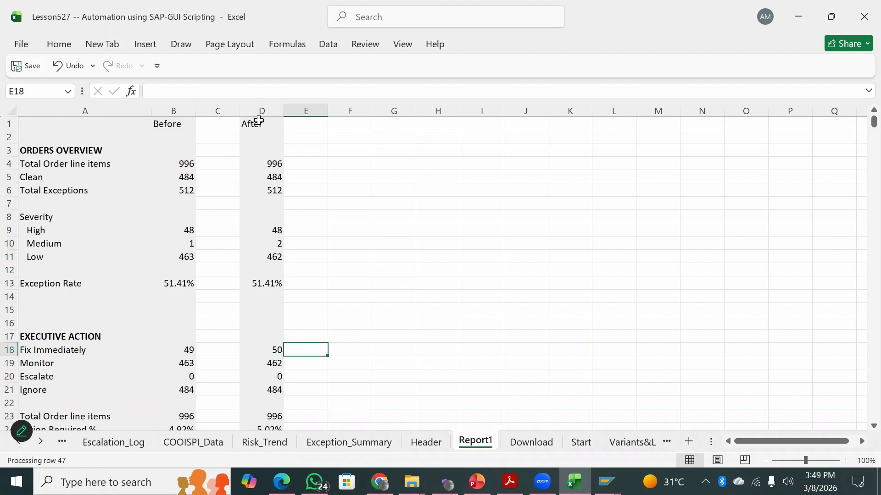
key("Up")
key("Down")
key("Left")
key("Left")
key("Left")
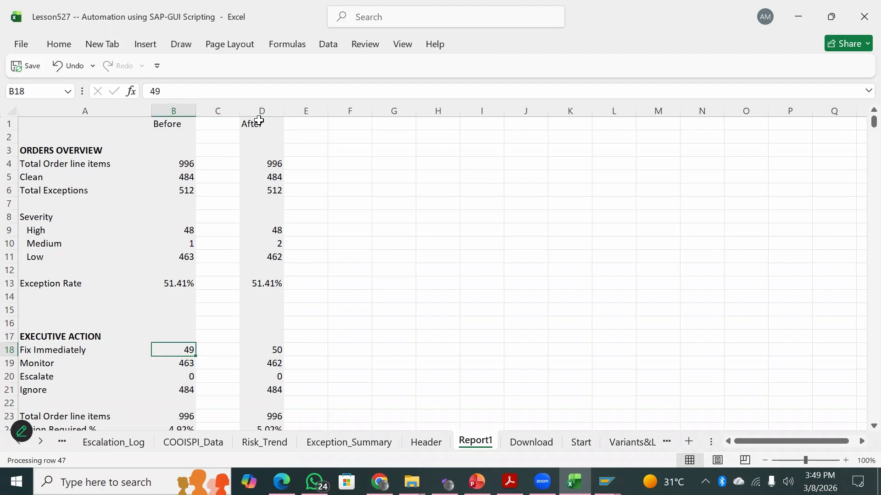
key("Right")
key("Right")
key("Right")
key("Left")
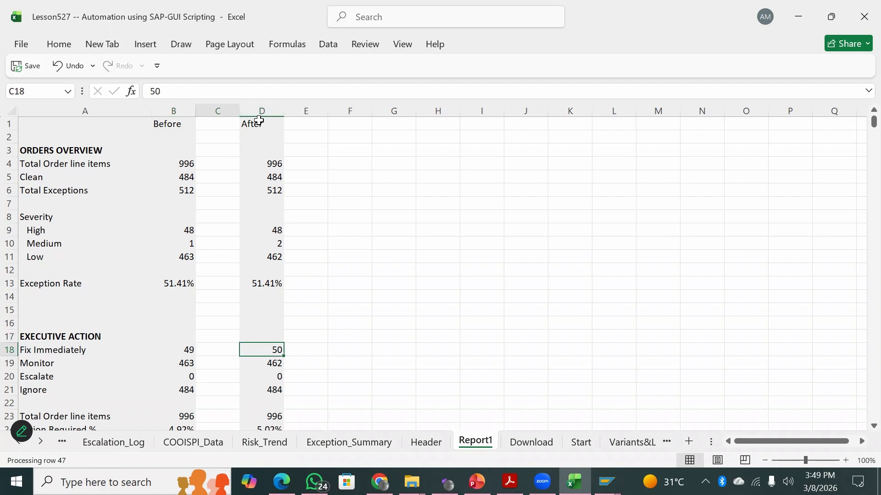
key("Left")
key("Left")
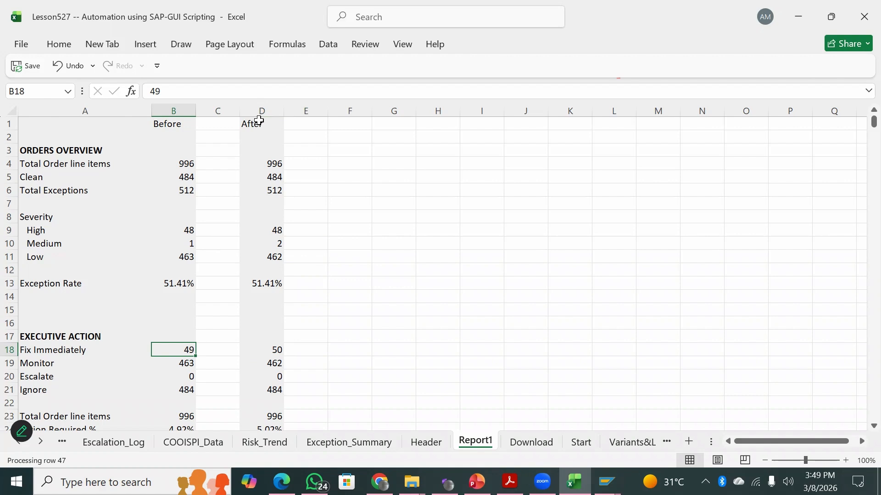
key("Right")
key("Right")
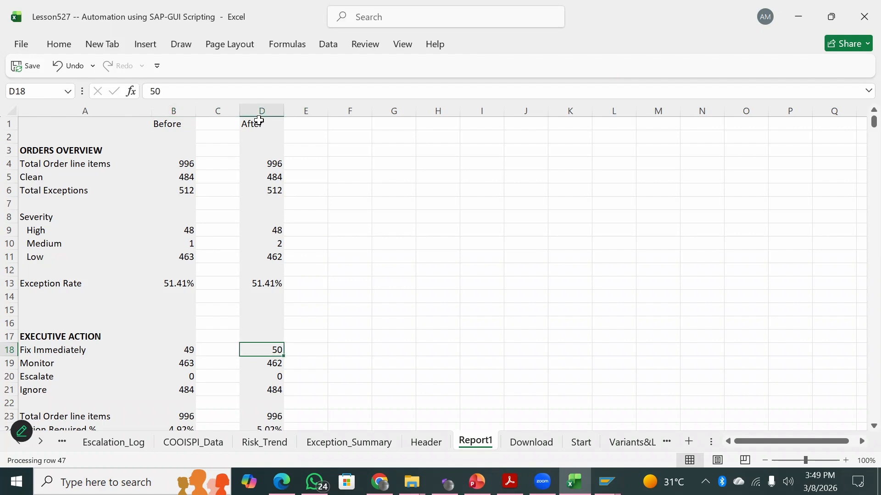
- Compare the Before and After figures for Monitor and the neighbouring Executive Action rows
key("Down")
key("Down")
key("Up")
key("Down")
key("Down")
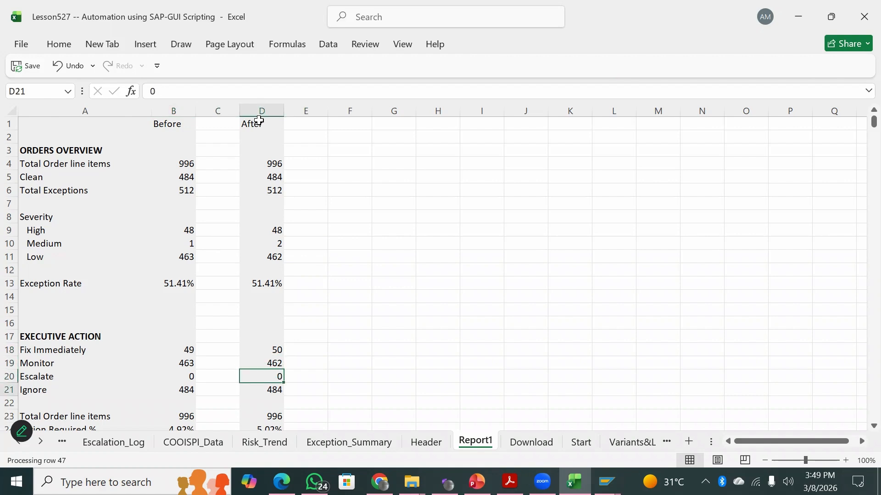
key("Up")
key("Up")
key("Left")
key("Left")
key("Left")
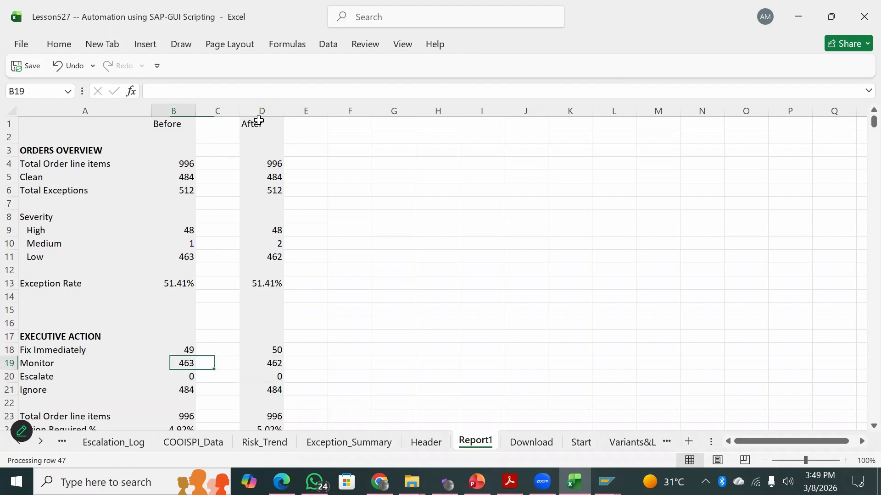
key("Right")
key("Right")
key("Right")
key("Right")
key("Left")
key("Left")
key("Left")
key("Right")
key("Right")
key("Up")
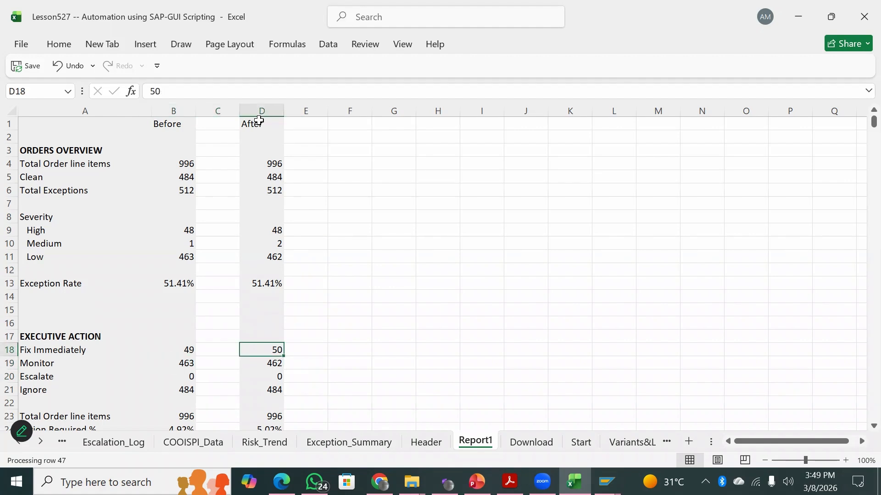
key("Down")
key("Down")
key("Down")
key("Down")
key("Left")
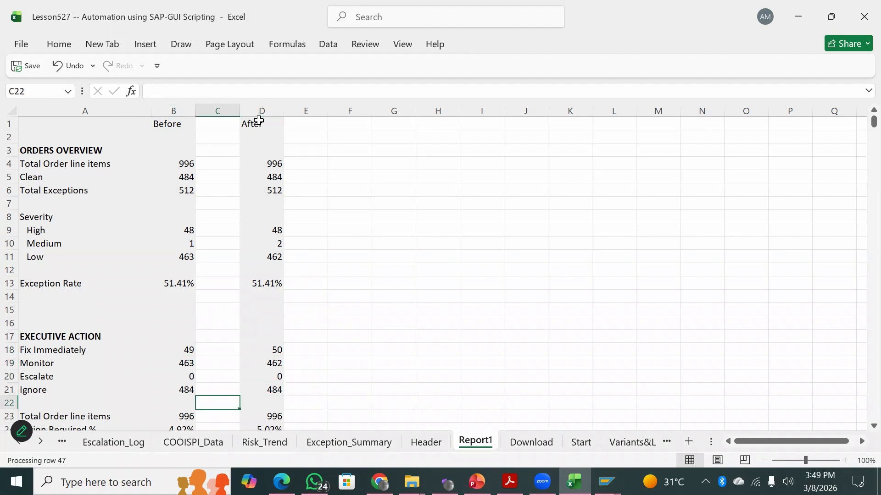
- Compare the Before and After figures for Total Order line items and Action Required % in Report1
key("Left")
key("Left")
key("Down")
key("Down")
key("Down")
key("Down")
key("Down")
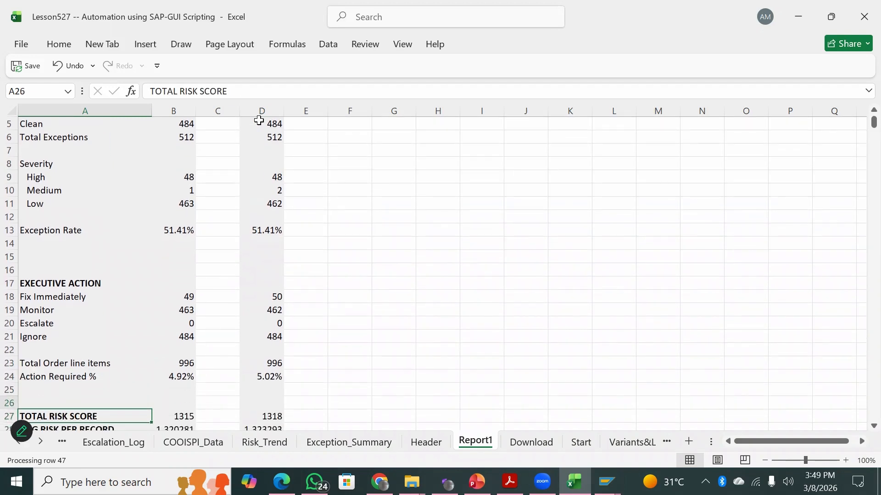
key("Up")
key("Up")
key("Up")
key("Up")
key("Down")
key("Down")
key("Down")
key("Down")
key("Down")
key("Down")
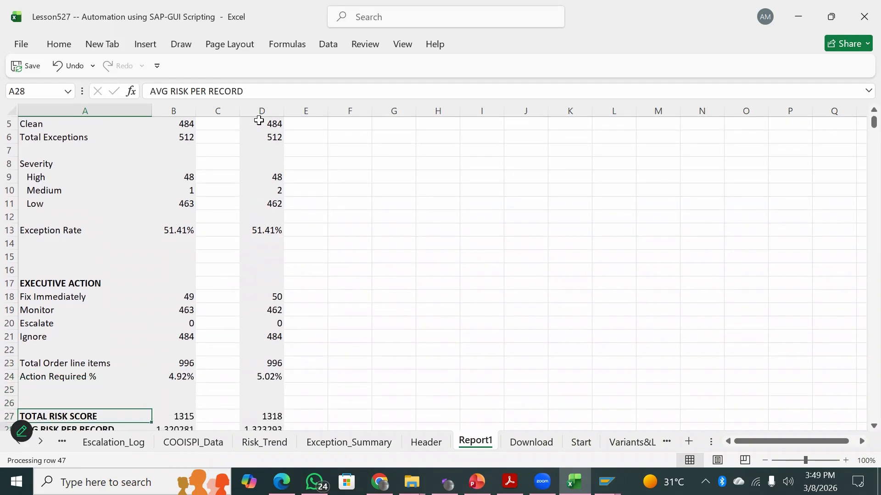
- Compare the Before and After figures for Total Risk Score and Avg Risk Per Record in rows 27 and 28
key("Down")
key("Down")
key("Up")
key("Up")
key("Up")
key("Up")
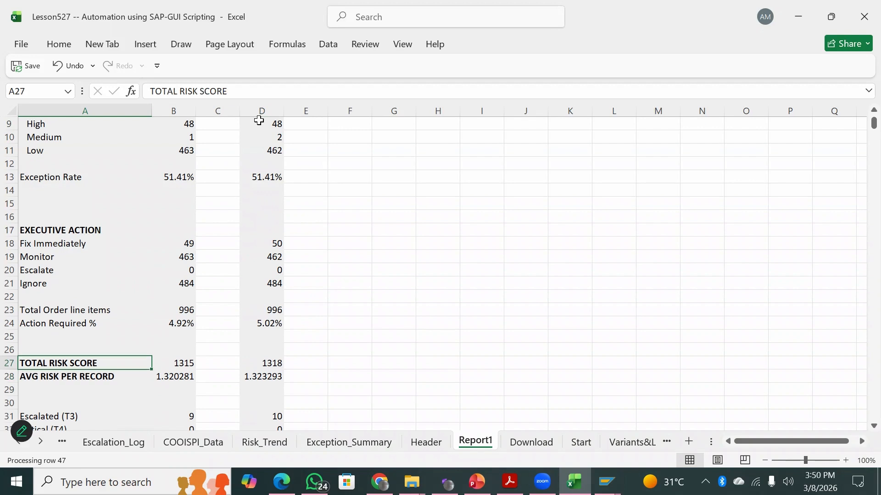
key("Right")
key("Right")
key("Right")
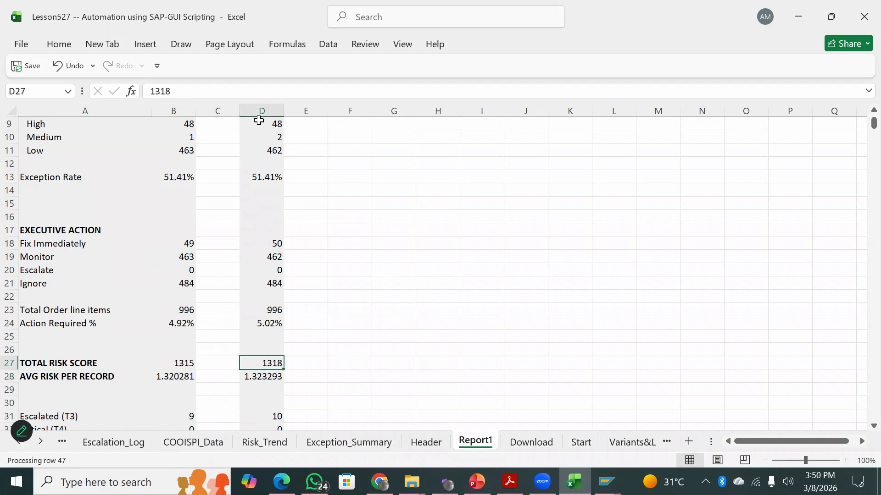
key("Down")
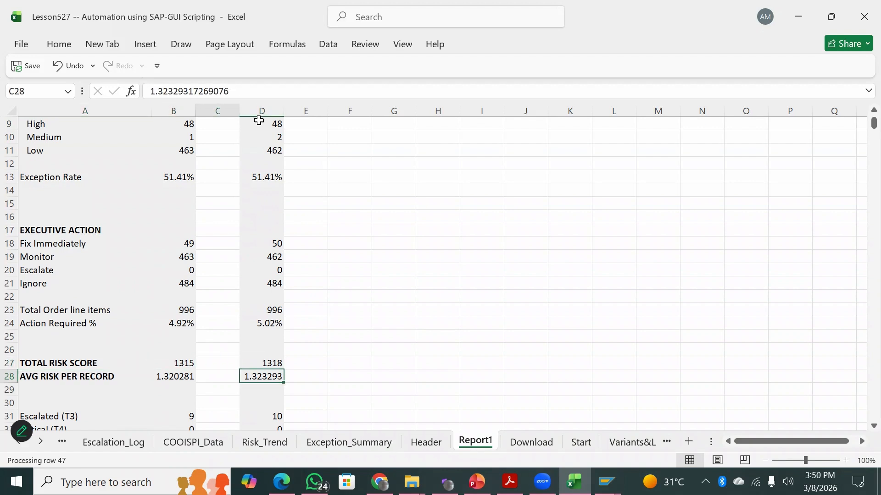
- Compare the Before and After figures for Escalated (T3) in row 31 of Report1
key("Left")
key("Left")
key("Left")
key("Down")
key("Down")
key("Down")
key("Down")
key("Down")
key("Down")
key("Down")
key("Down")
key("Down")
key("Down")
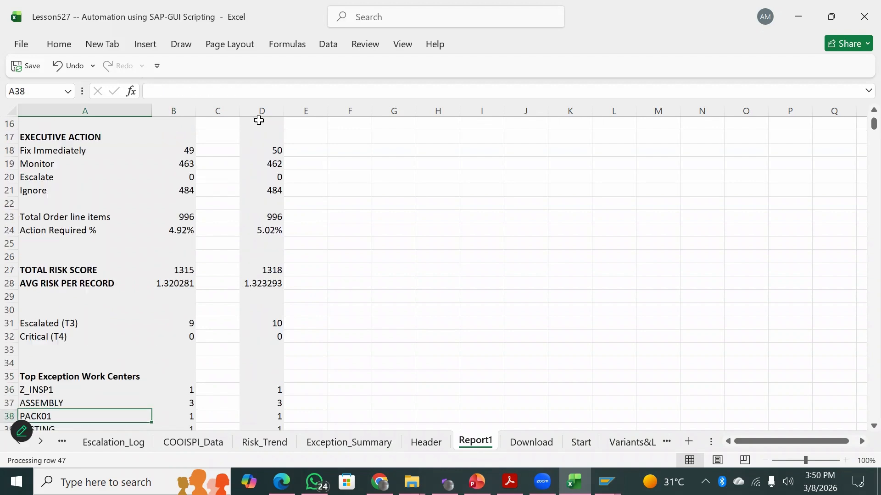
key("Up")
key("Up")
key("Up")
key("Up")
key("Up")
key("Up")
key("Up")
key("Up")
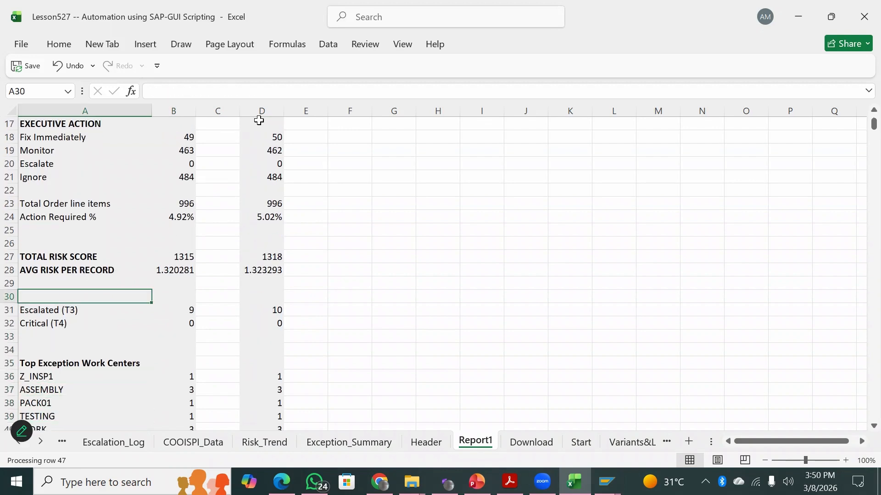
key("Down")
key("Right")
key("Right")
key("Right")
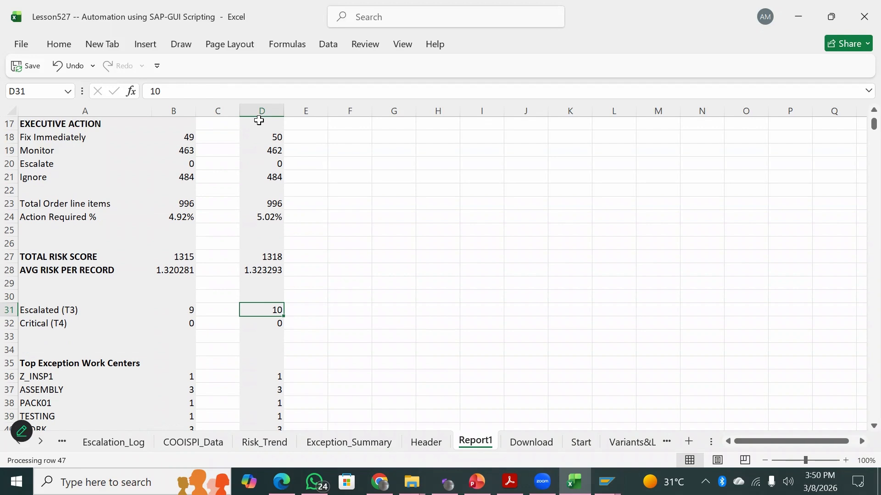
key("Left")
key("Left")
key("Left")
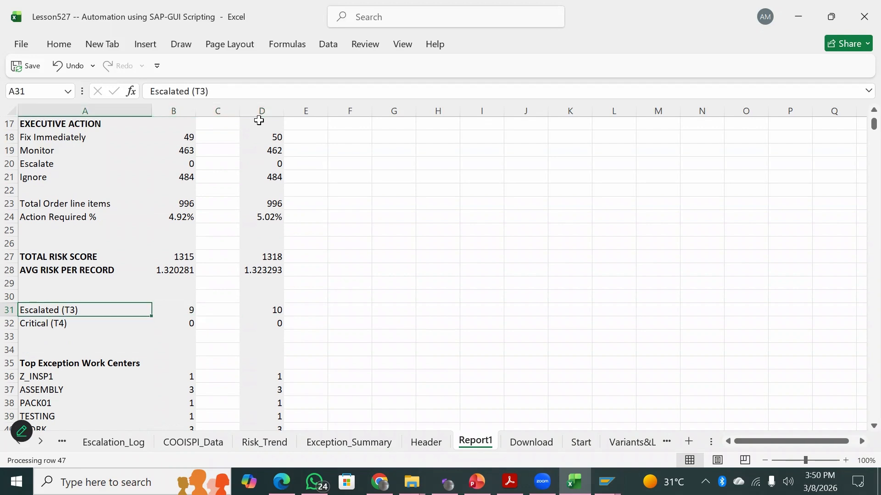
- Compare the Before and After counts for each of the Top Exception Work Centers, from Z_INSP1 to SUB1
key("Down")
key("Down")
key("Down")
key("Down")
key("Down")
key("Down")
key("Down")
key("Down")
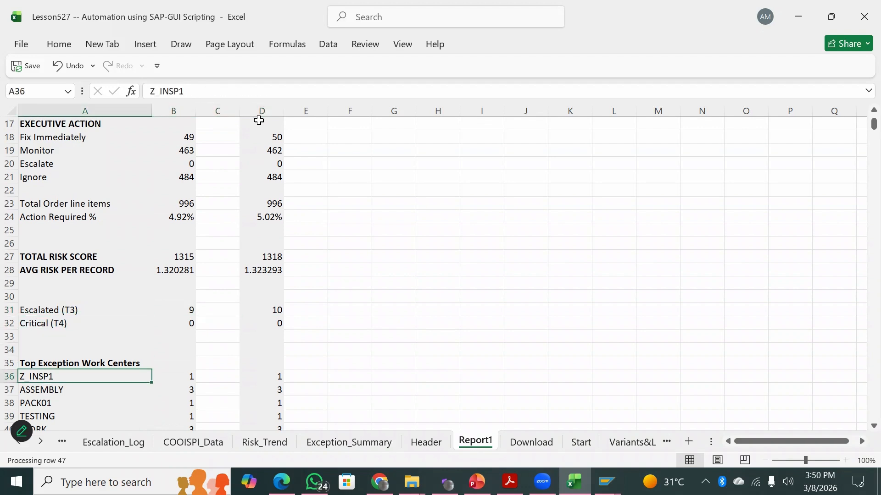
key("Down")
key("Down")
key("Down")
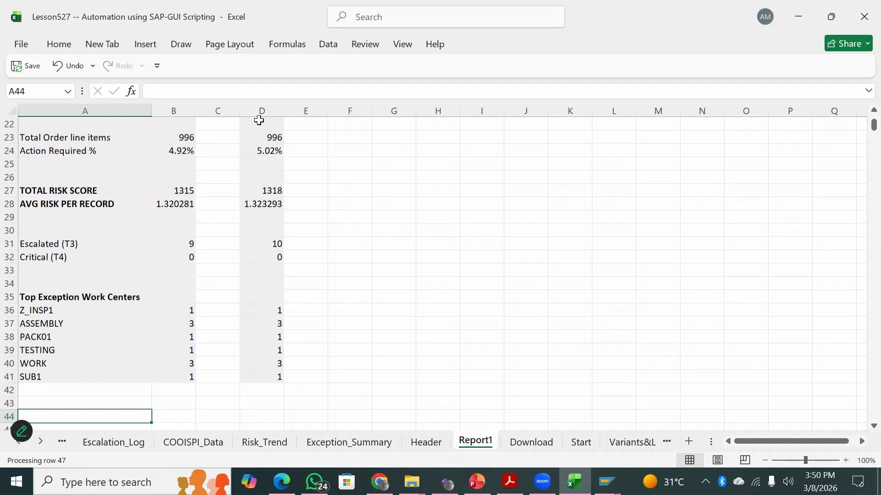
key("Up")
key("Up")
key("Up")
key("Up")
key("Up")
key("Up")
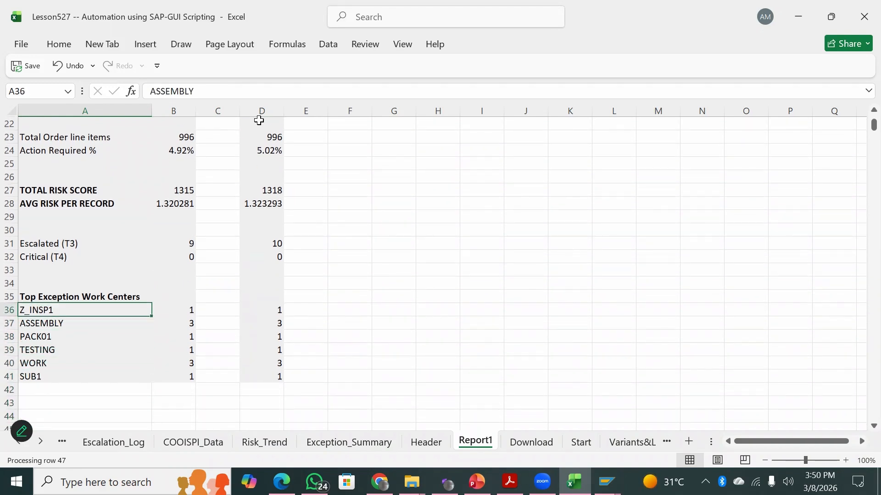
key("Right")
key("Right")
key("Right")
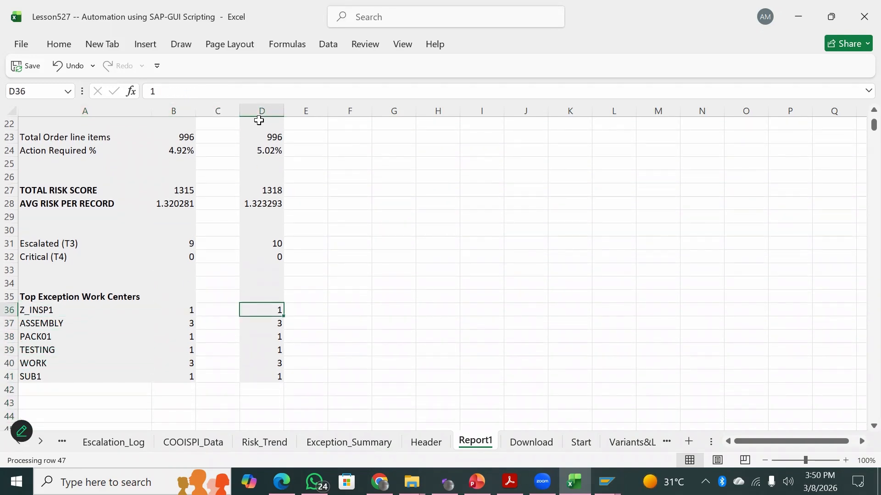
key("Down")
key("Down")
key("Down")
key("Down")
key("Down")
key("Down")
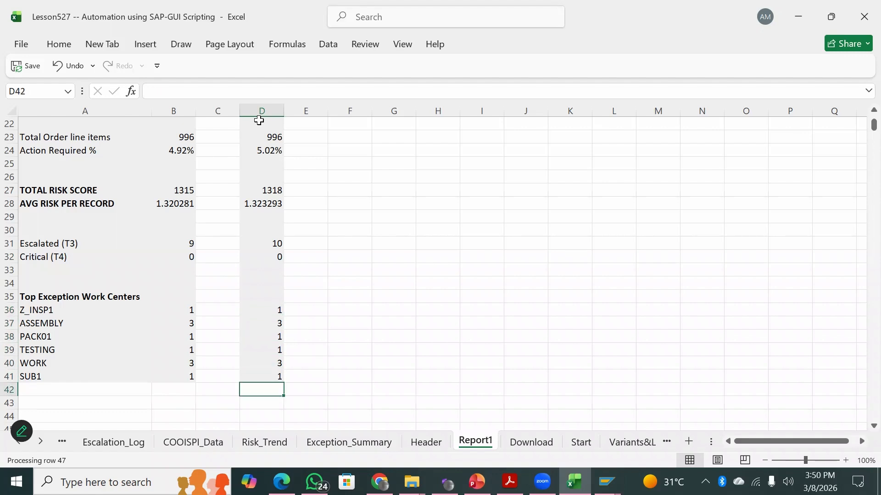
key("Up")
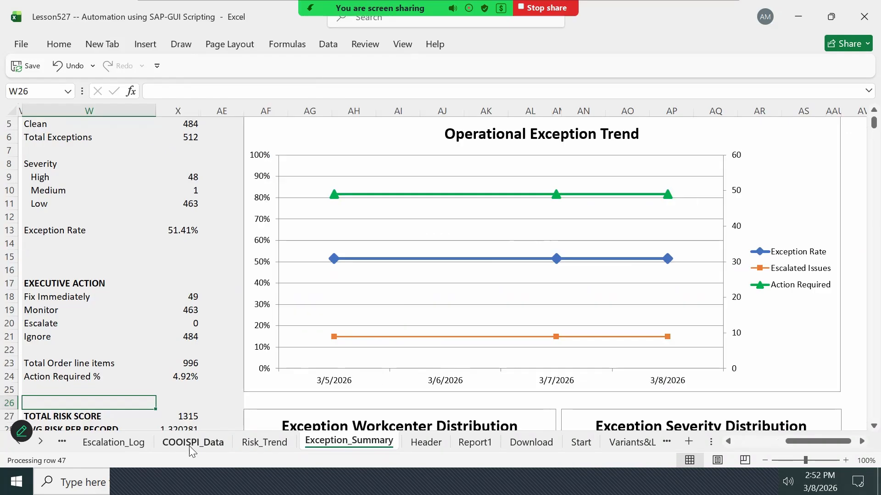
- Review how the COOISPI_Data, Exception_Summary and Risk_Trend sheets relate, ending on COOISPI_Data
left_click(191, 447)
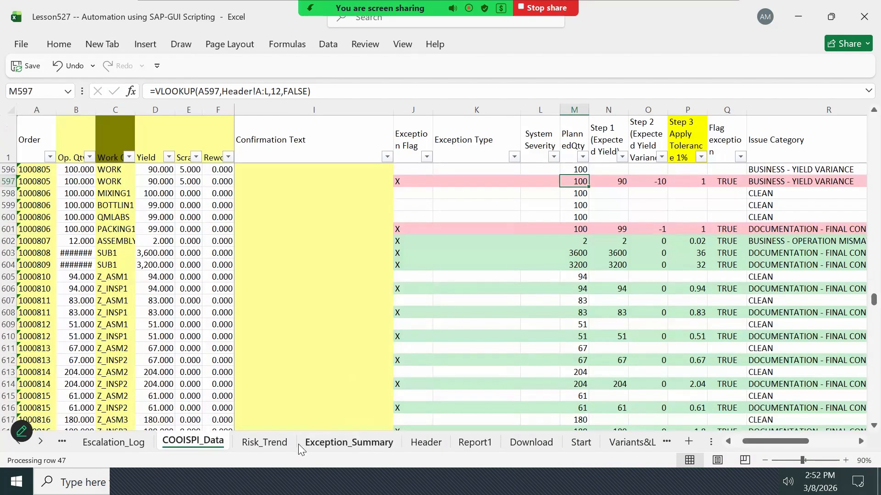
left_click(345, 442)
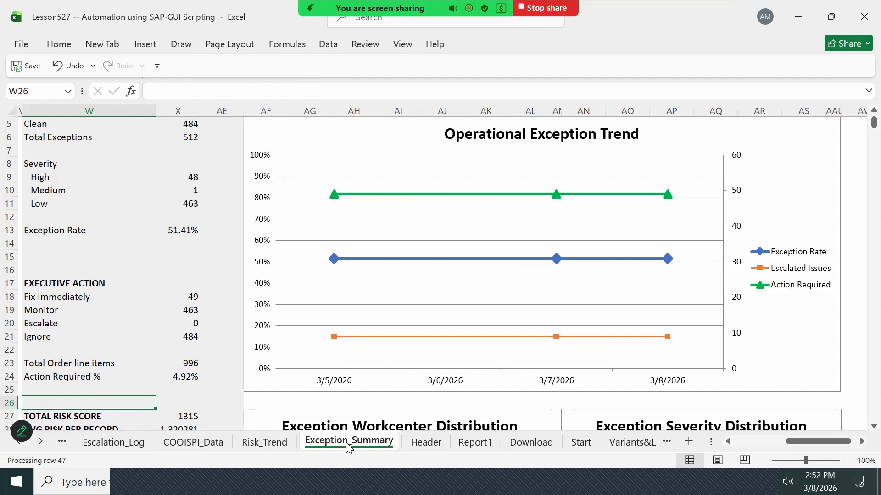
left_click(275, 445)
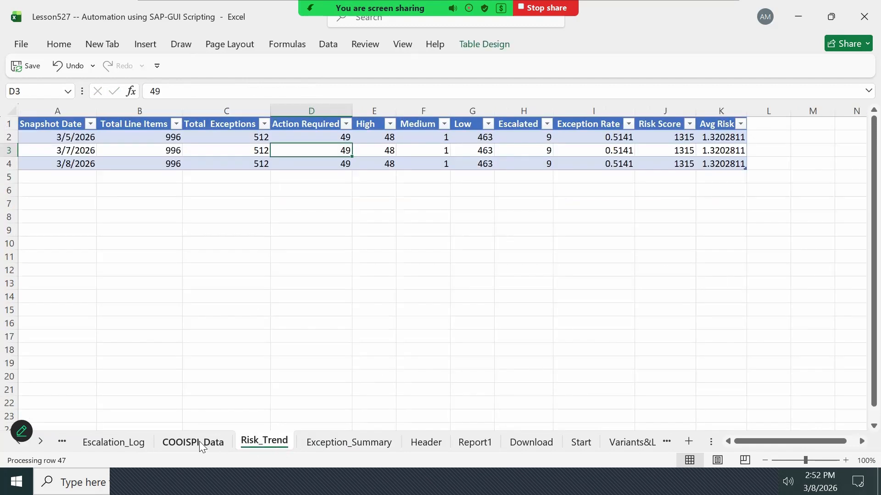
left_click(219, 440)
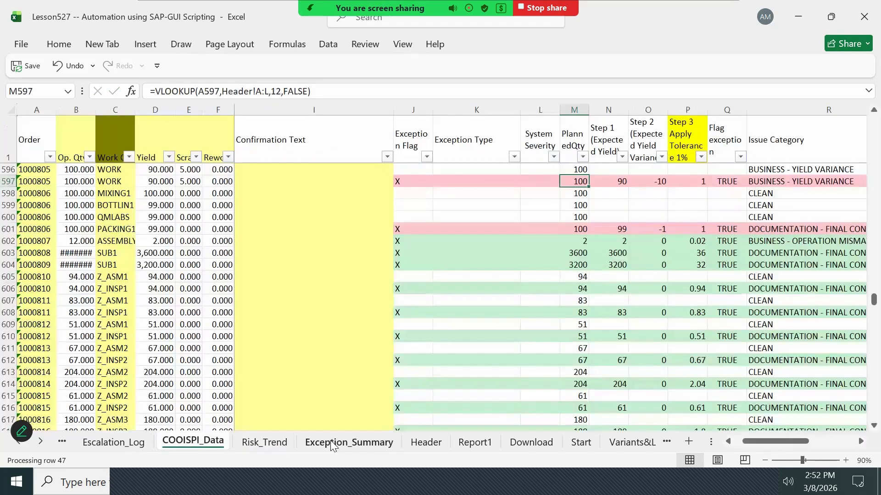